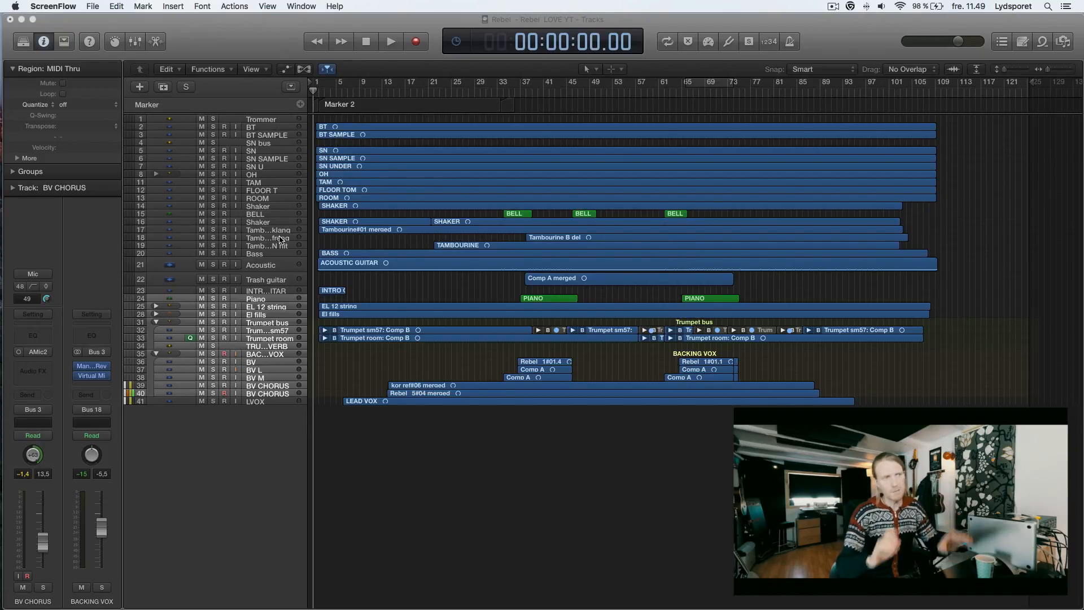
Open the colour palette and colour the drum regions on the tracks from Trommer through ROOM bright red
{"action": "left_click", "coordinate": [268, 129]}
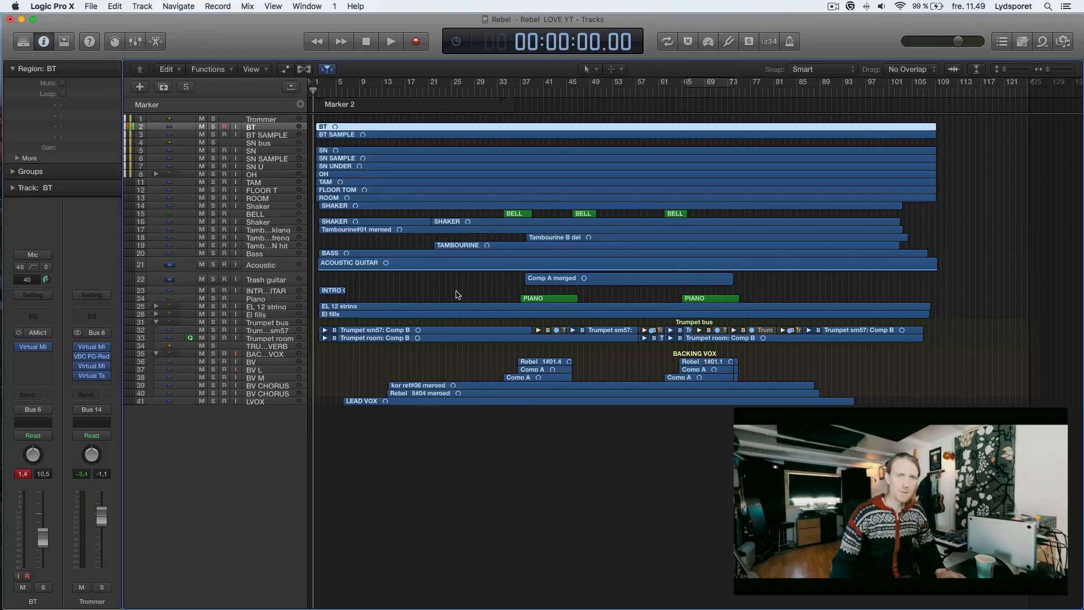
{"action": "key", "text": "alt+c"}
{"action": "left_click_drag", "start_coordinate": [473, 198], "coordinate": [498, 442]}
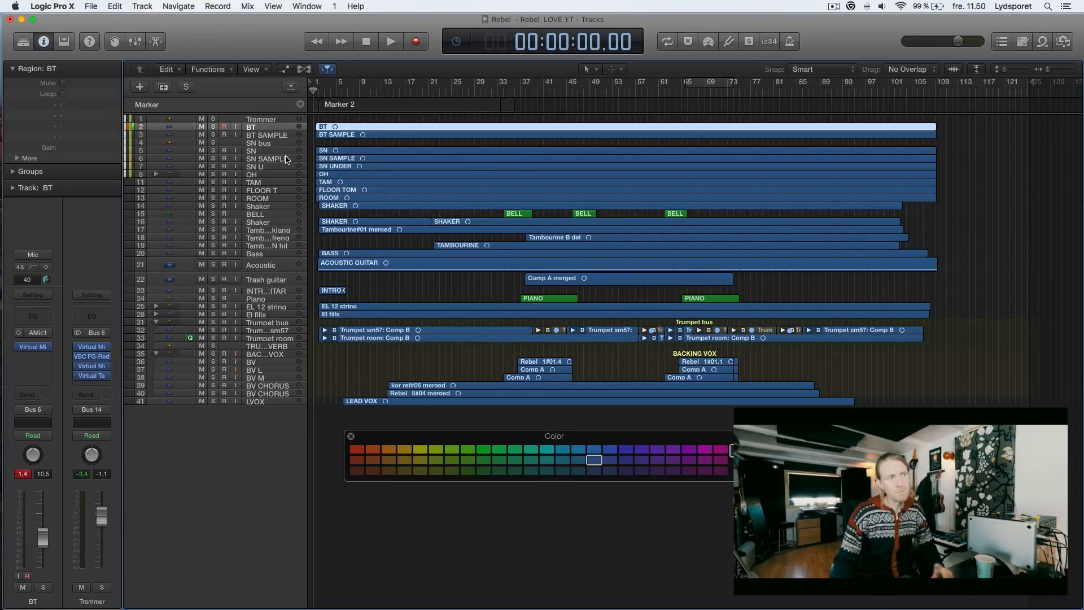
{"action": "left_click", "coordinate": [262, 119]}
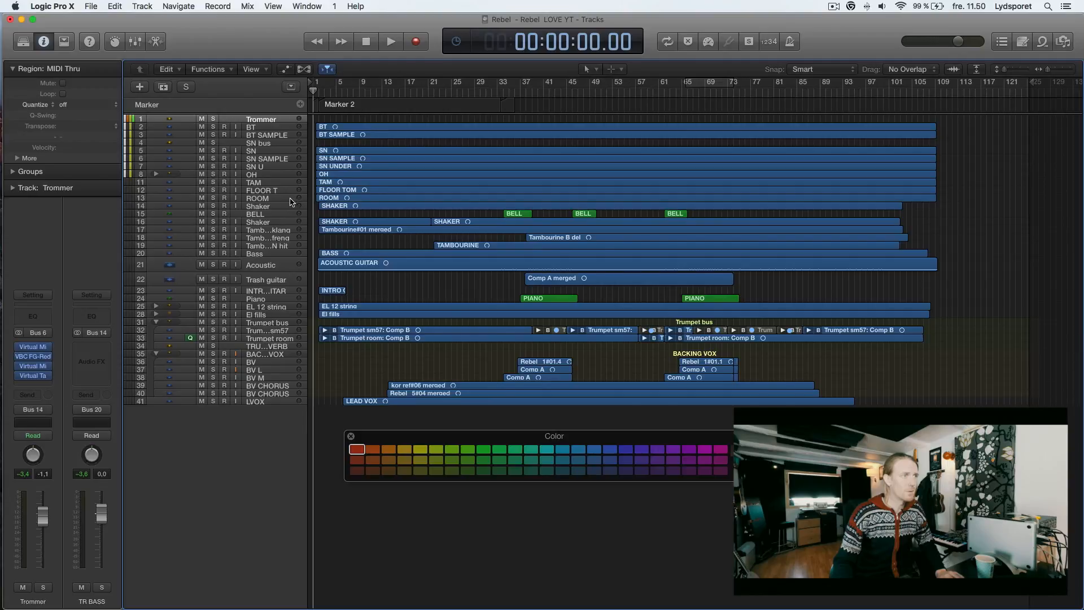
{"action": "left_click", "coordinate": [271, 199], "text": "shift"}
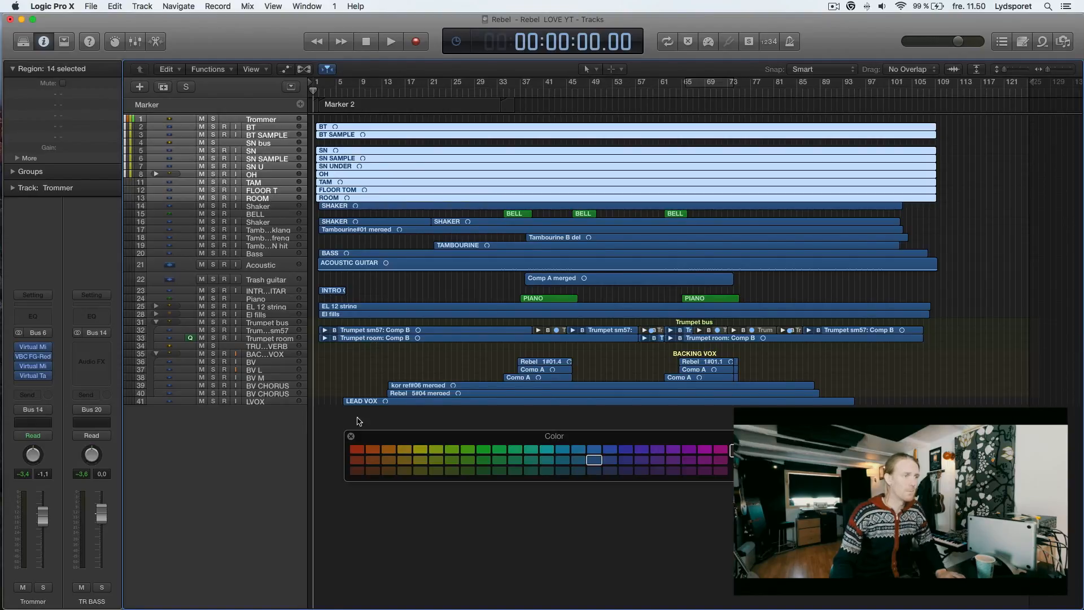
{"action": "left_click", "coordinate": [357, 451]}
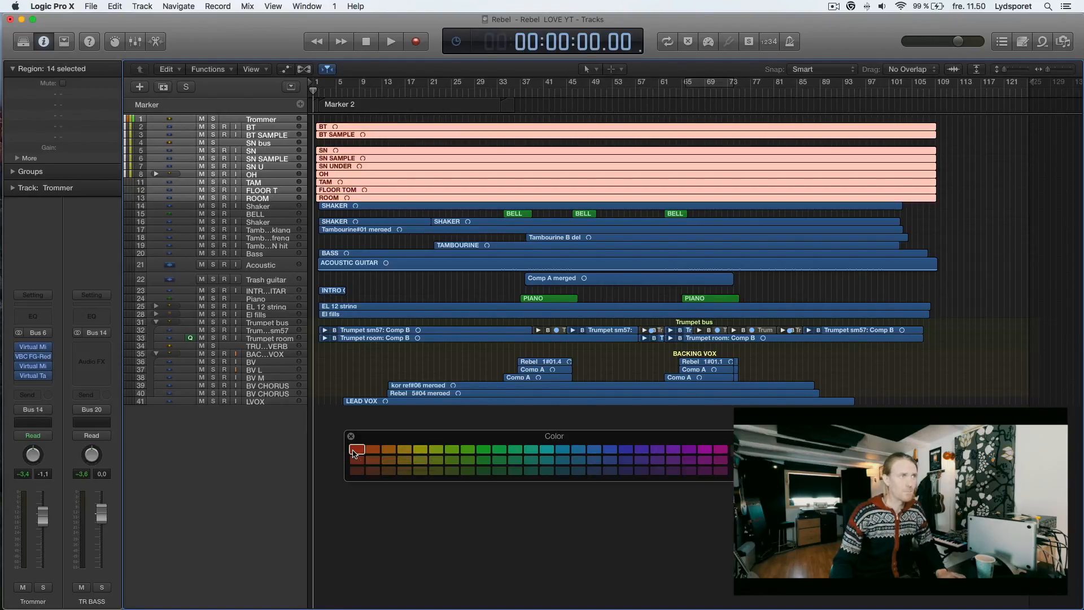
{"action": "left_click_drag", "start_coordinate": [428, 443], "coordinate": [401, 413]}
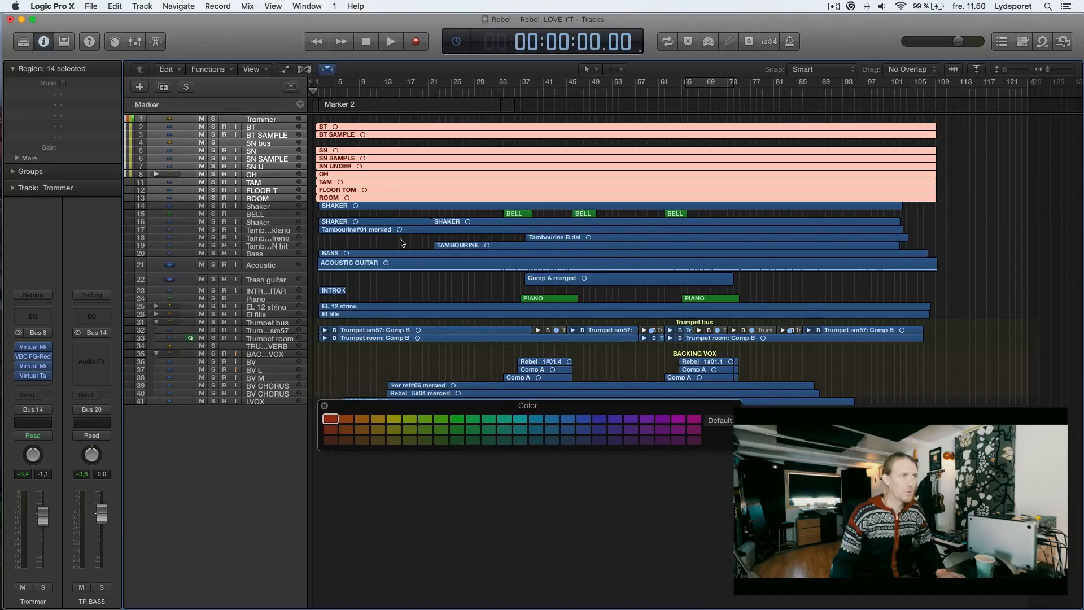
Colour the percussion regions from the first Shaker track through Tambourine SN hit a darker red
{"action": "left_click", "coordinate": [268, 206]}
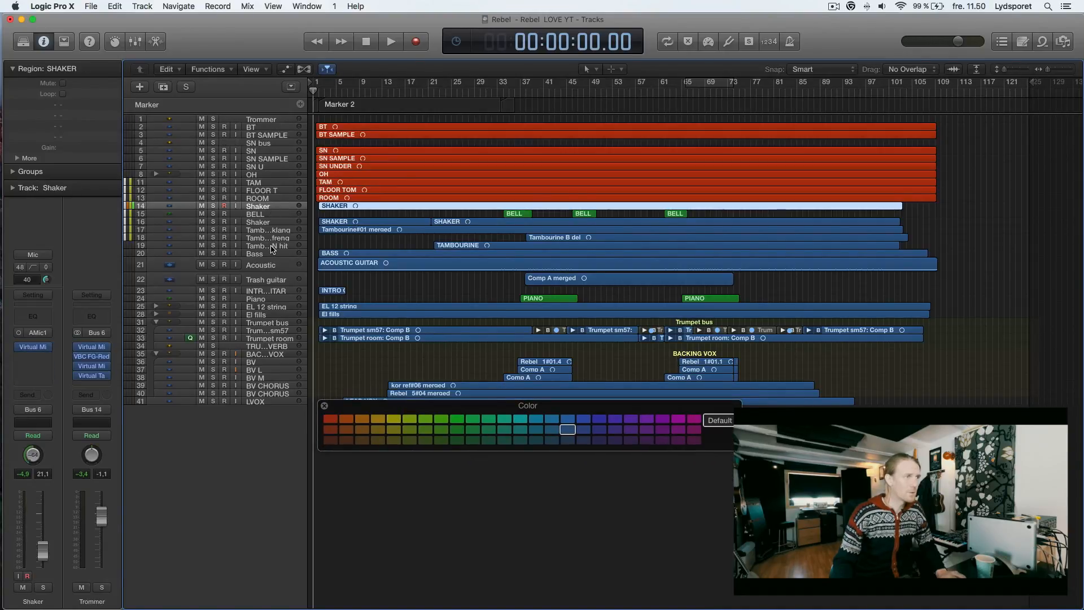
{"action": "left_click", "coordinate": [274, 246], "text": "shift"}
{"action": "left_click", "coordinate": [330, 430]}
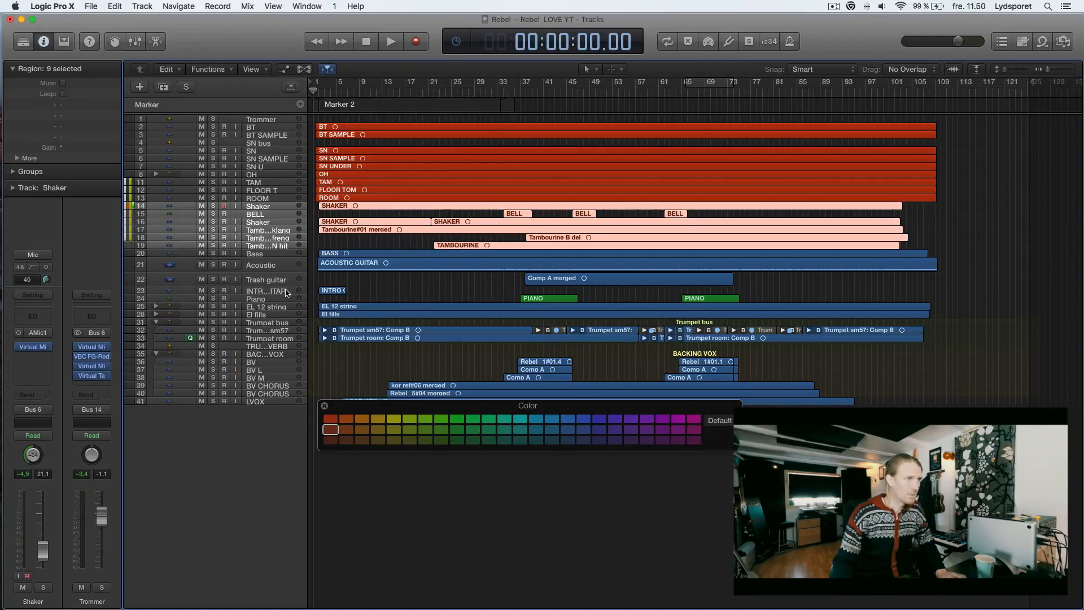
Colour the Bass region orange and the Acoustic, Trash guitar and intro guitar regions turquoise
{"action": "left_click", "coordinate": [265, 254]}
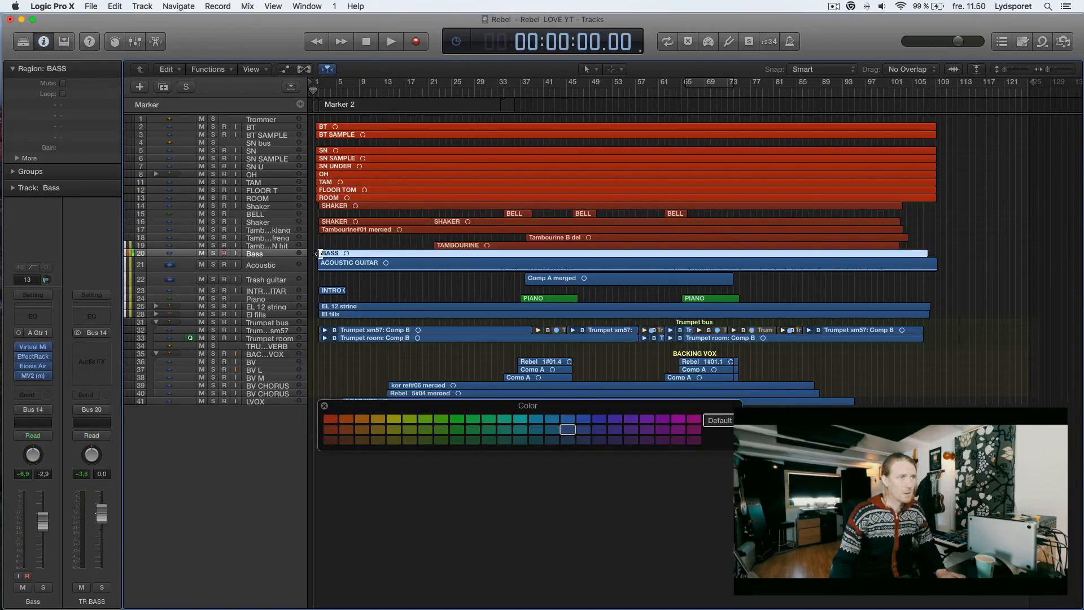
{"action": "left_click", "coordinate": [362, 419]}
{"action": "left_click", "coordinate": [261, 266]}
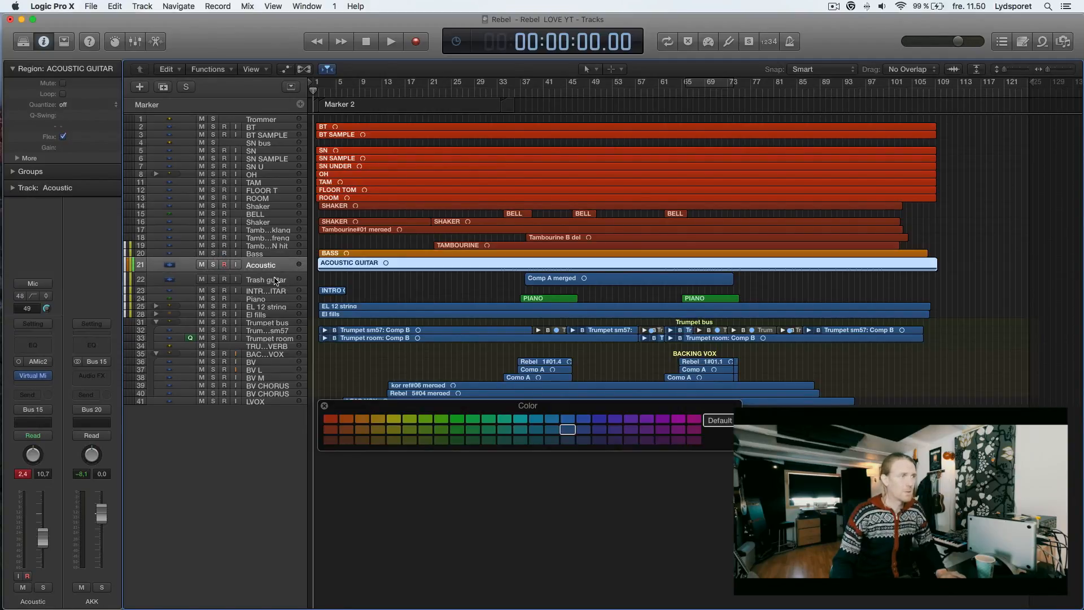
{"action": "left_click", "coordinate": [275, 281], "text": "shift"}
{"action": "left_click", "coordinate": [281, 292], "text": "shift"}
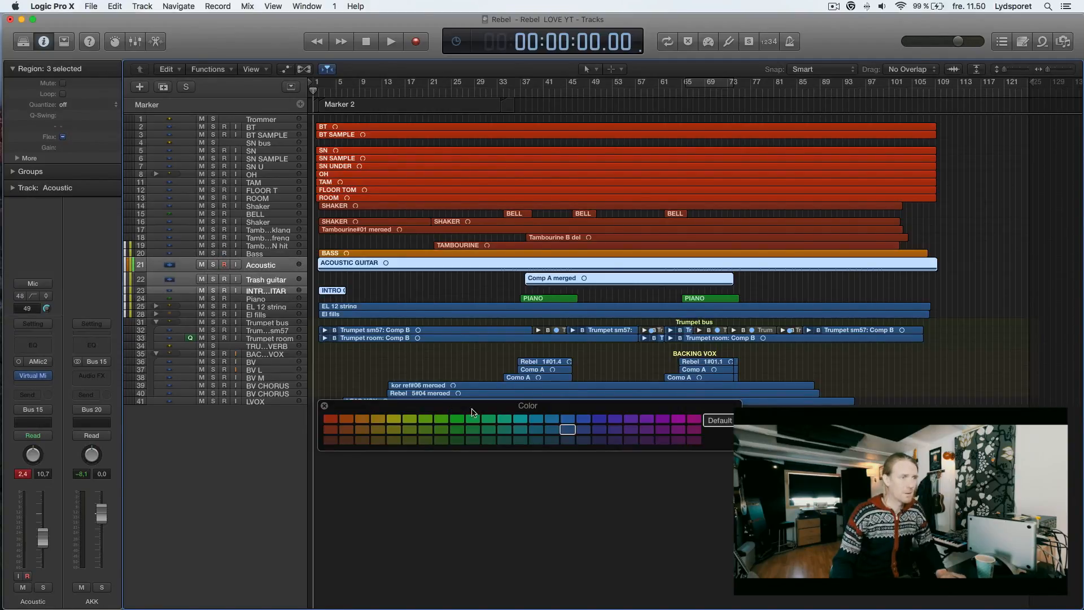
{"action": "left_click", "coordinate": [522, 420]}
Colour the EL 12 string and El fills regions blue-violet, leaving the Piano regions green
{"action": "left_click", "coordinate": [263, 299]}
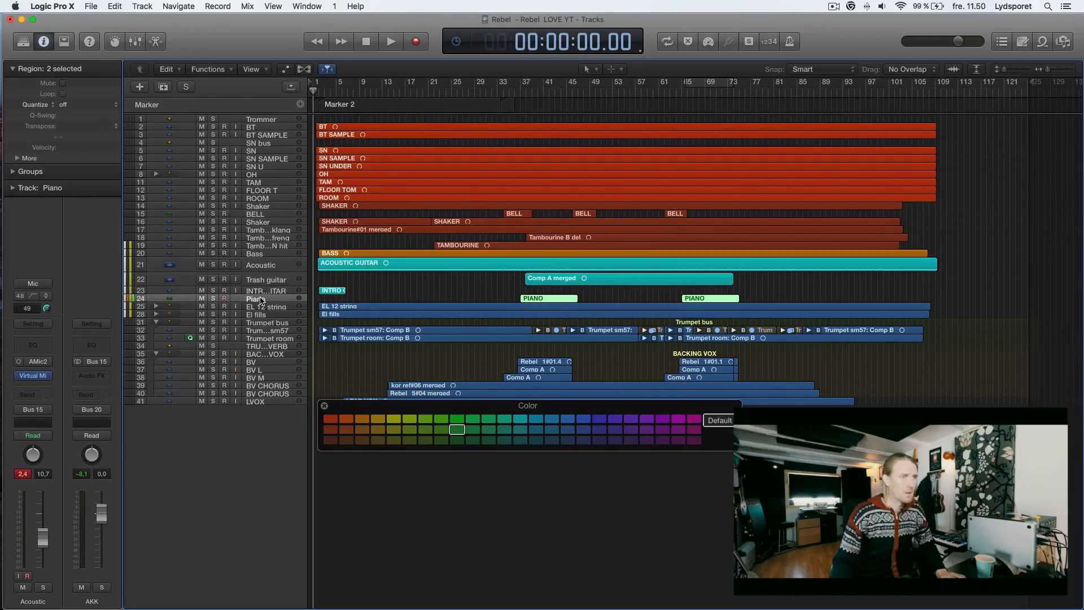
{"action": "left_click", "coordinate": [274, 308]}
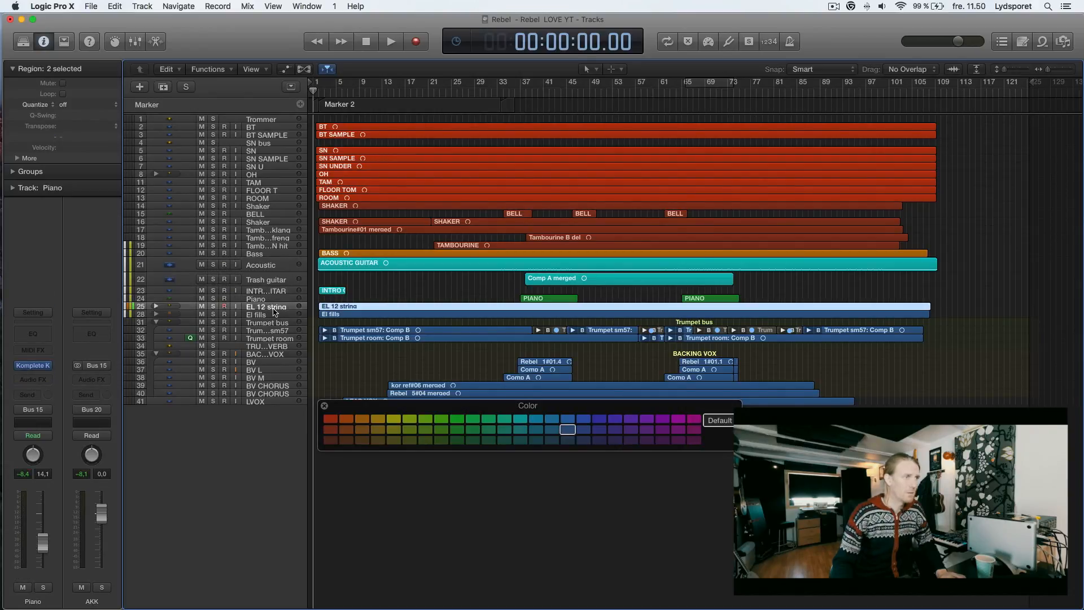
{"action": "left_click", "coordinate": [271, 316], "text": "shift"}
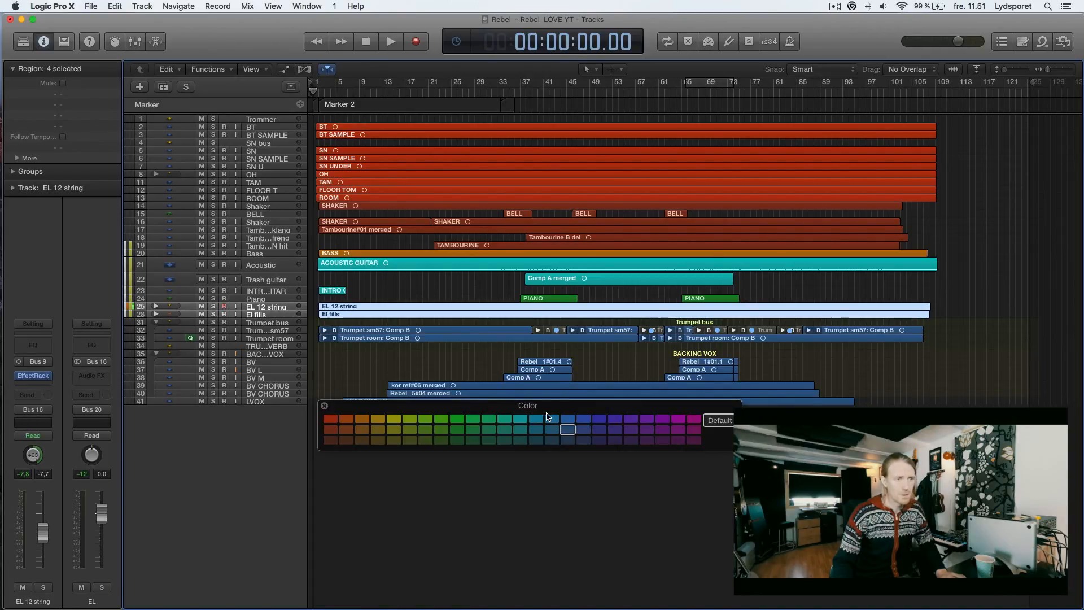
{"action": "left_click", "coordinate": [600, 418]}
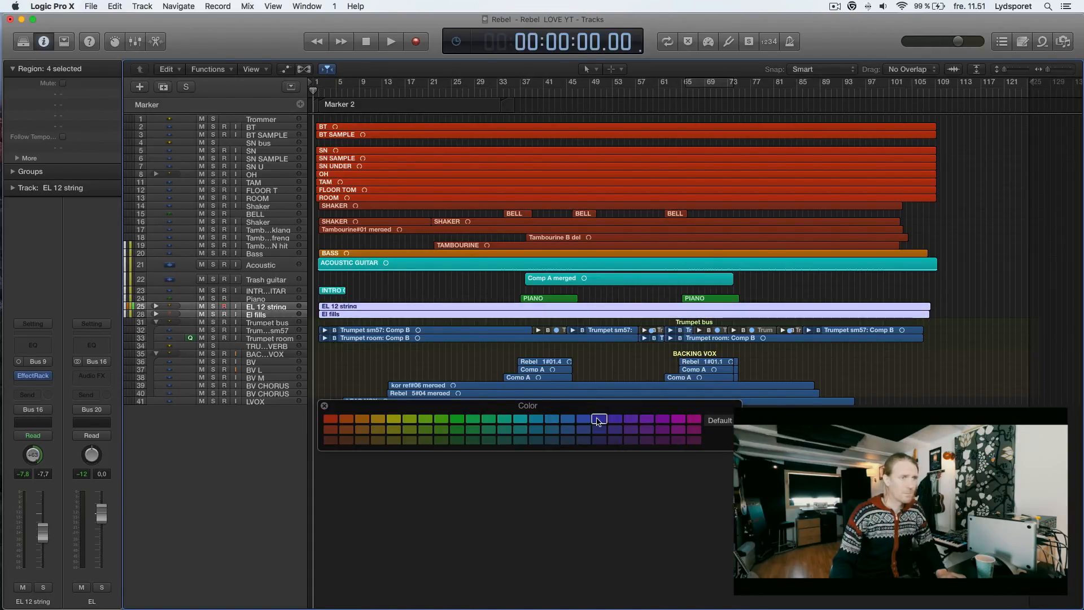
Colour all regions in the Trumpet bus stack lime green
{"action": "left_click", "coordinate": [277, 326]}
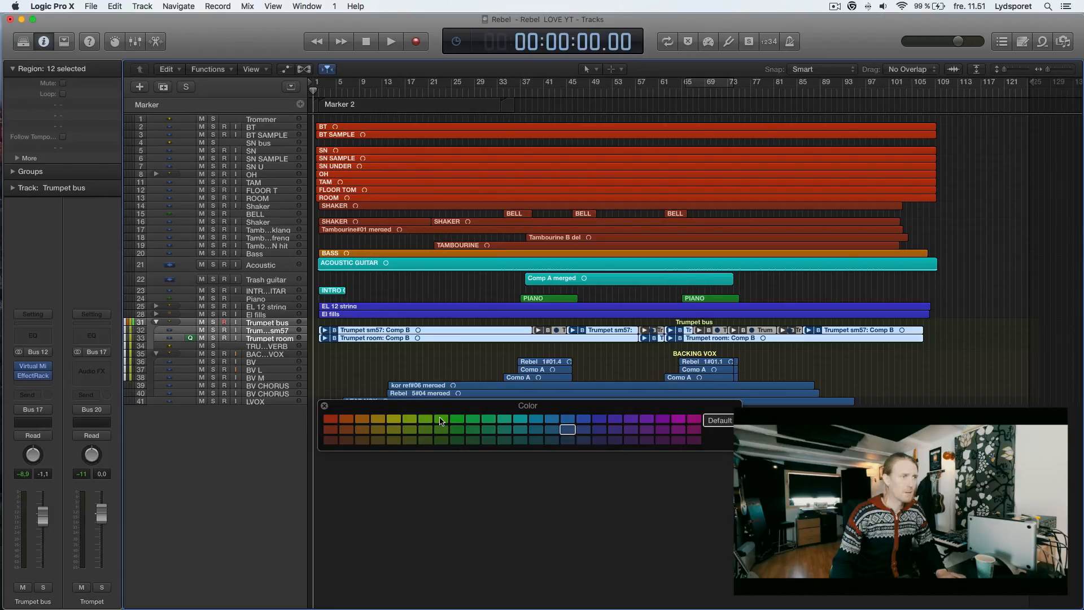
{"action": "left_click", "coordinate": [441, 419]}
{"action": "left_click", "coordinate": [426, 419]}
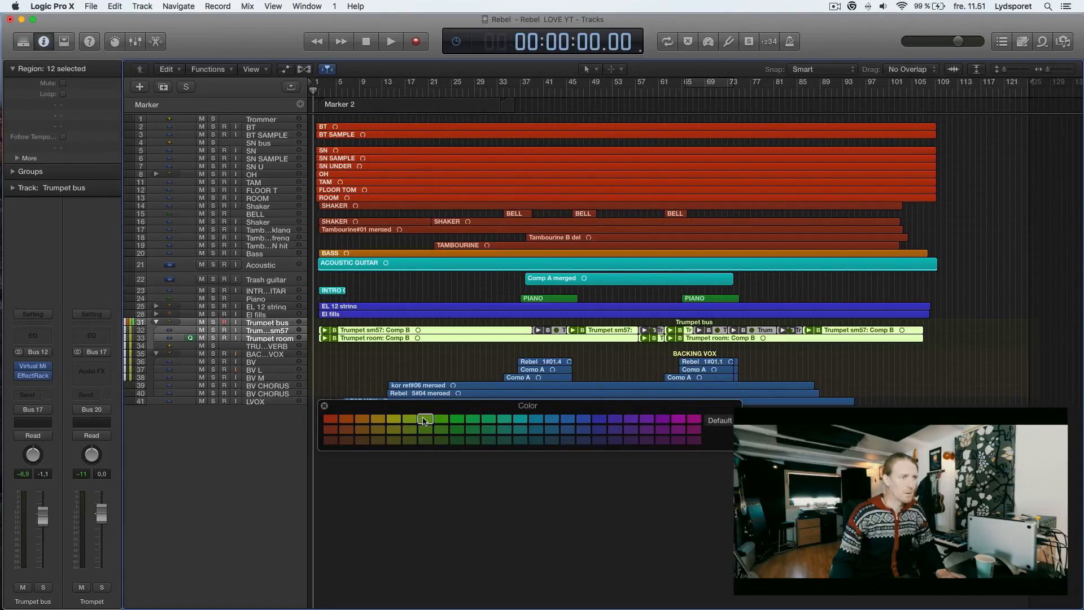
Colour the backing vocal regions dark yellow and the LVOX region bright yellow, and close the colour palette
{"action": "left_click", "coordinate": [326, 358]}
{"action": "left_click", "coordinate": [287, 354]}
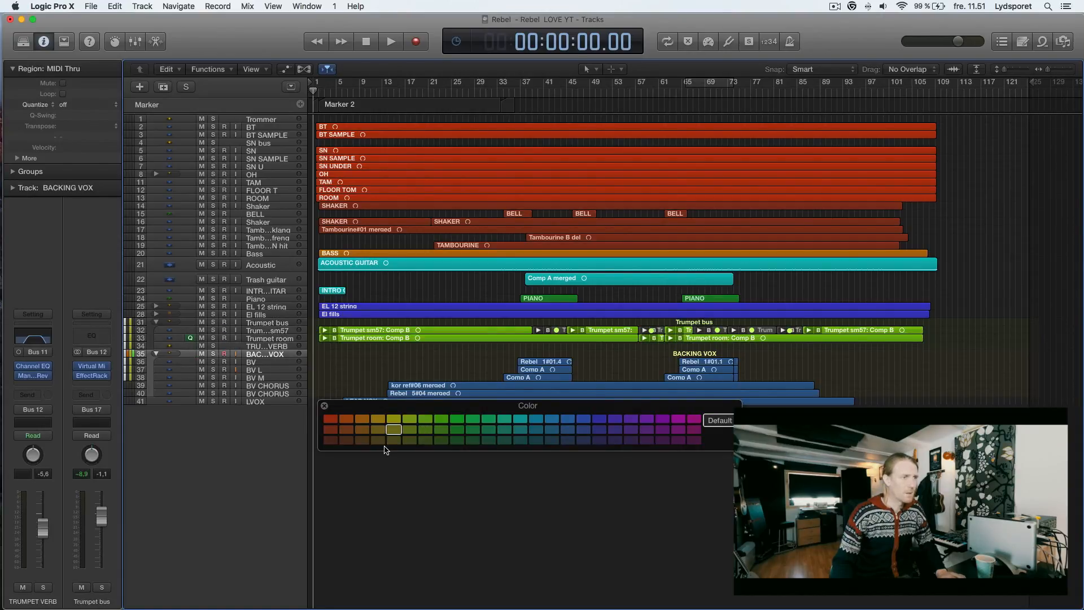
{"action": "left_click", "coordinate": [281, 400]}
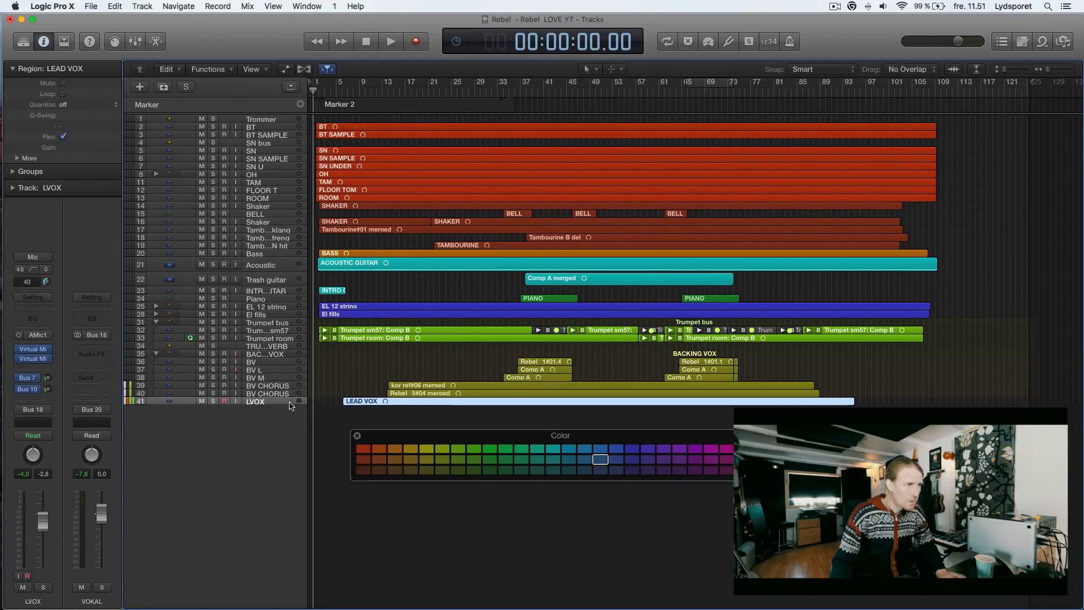
{"action": "left_click", "coordinate": [427, 450]}
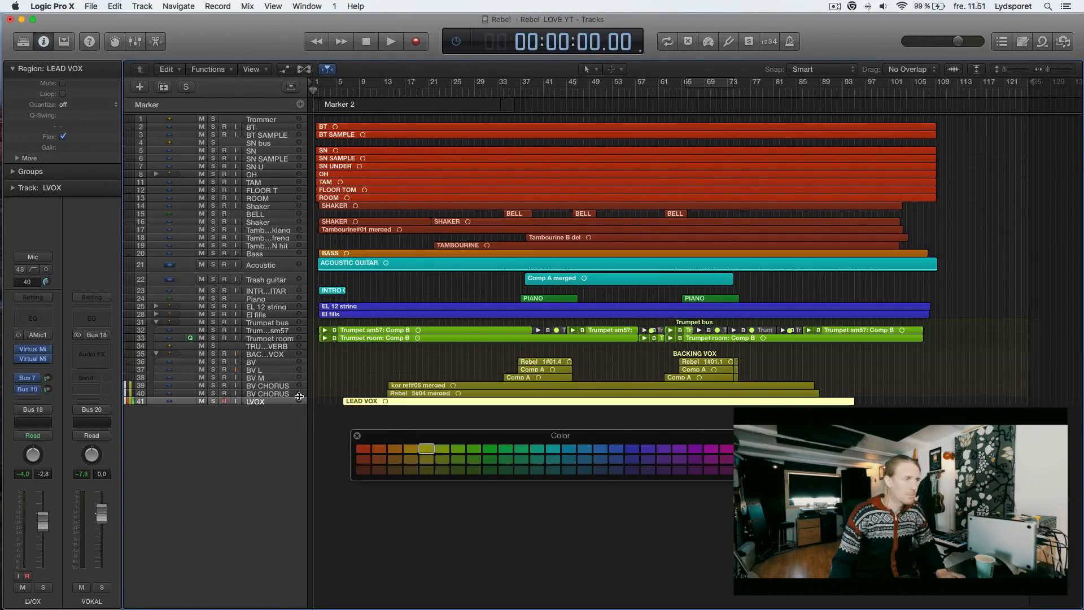
{"action": "left_click", "coordinate": [294, 394]}
{"action": "left_click", "coordinate": [357, 436]}
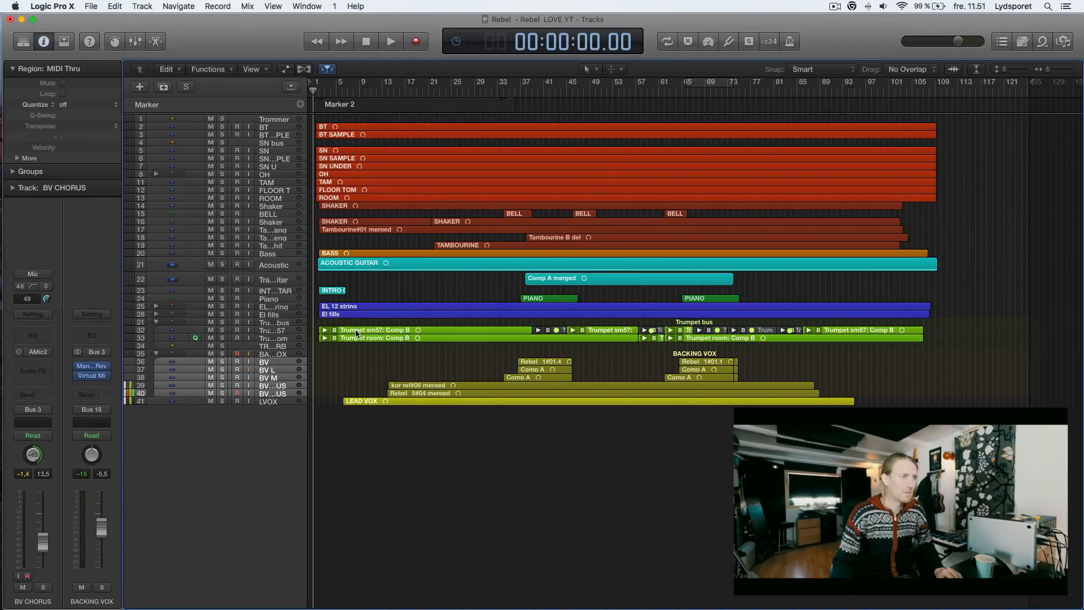
Enlarge the track heights to compare the Trumpet sm57 and Trumpet room tracks, and return to the full arrangement overview
{"action": "key", "text": "super+Down"}
{"action": "key", "text": "super+Down"}
{"action": "key", "text": "super+Down"}
{"action": "left_click", "coordinate": [295, 404]}
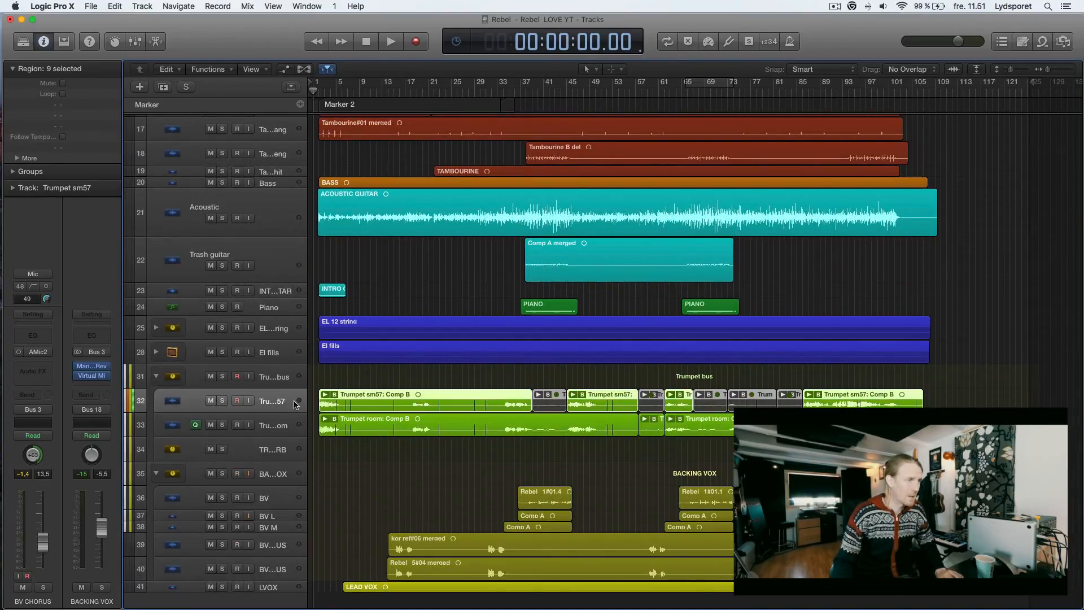
{"action": "left_click", "coordinate": [266, 430]}
{"action": "left_click", "coordinate": [270, 398]}
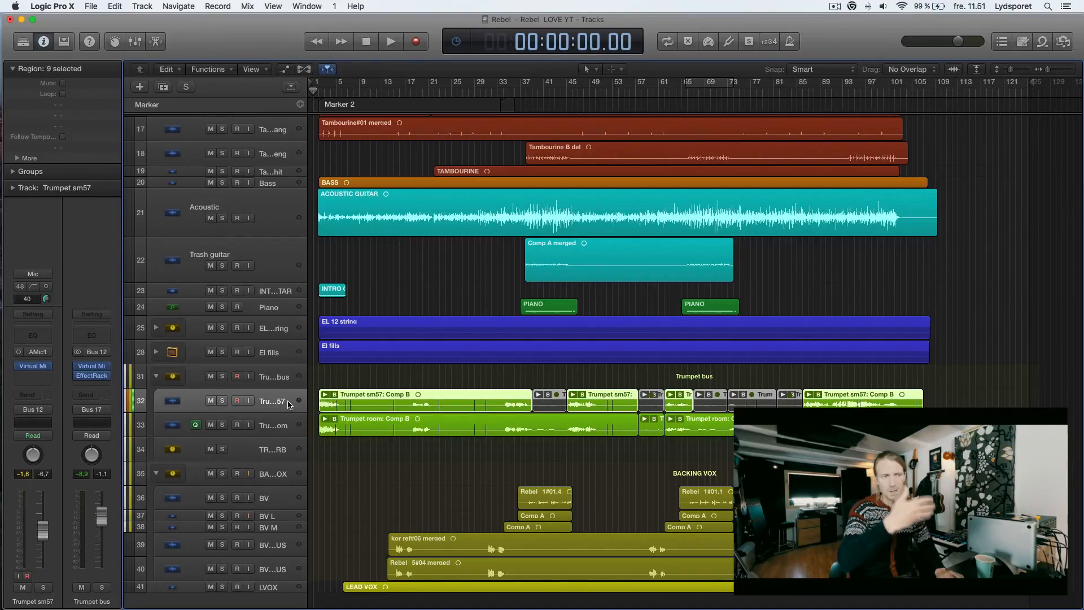
{"action": "left_click", "coordinate": [269, 426]}
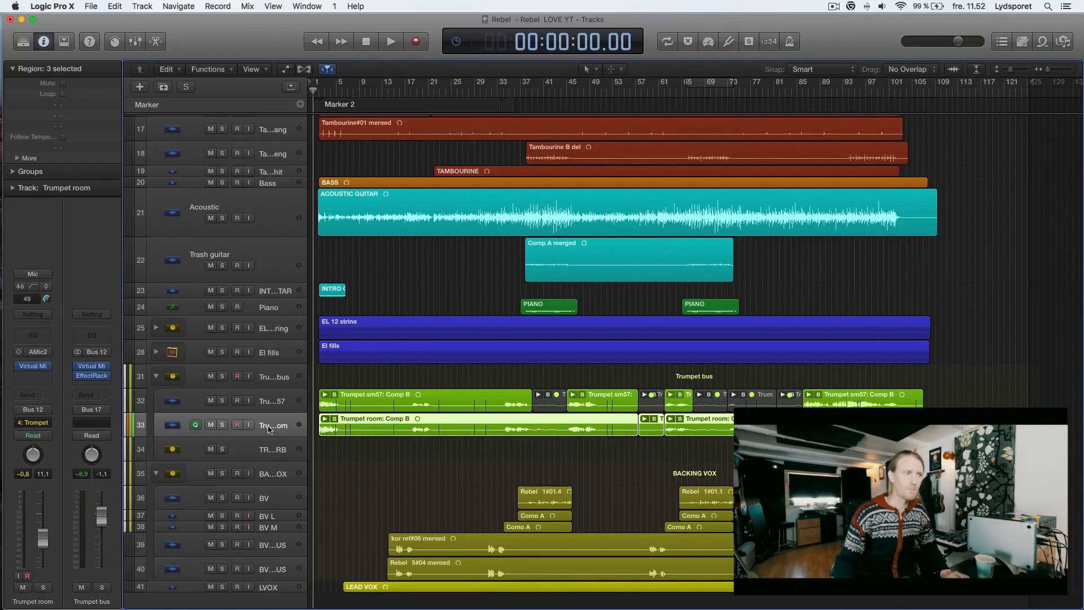
{"action": "scroll", "coordinate": [291, 416], "scroll_direction": "up", "scroll_amount": 5}
{"action": "scroll", "coordinate": [310, 427], "scroll_direction": "up", "scroll_amount": 5}
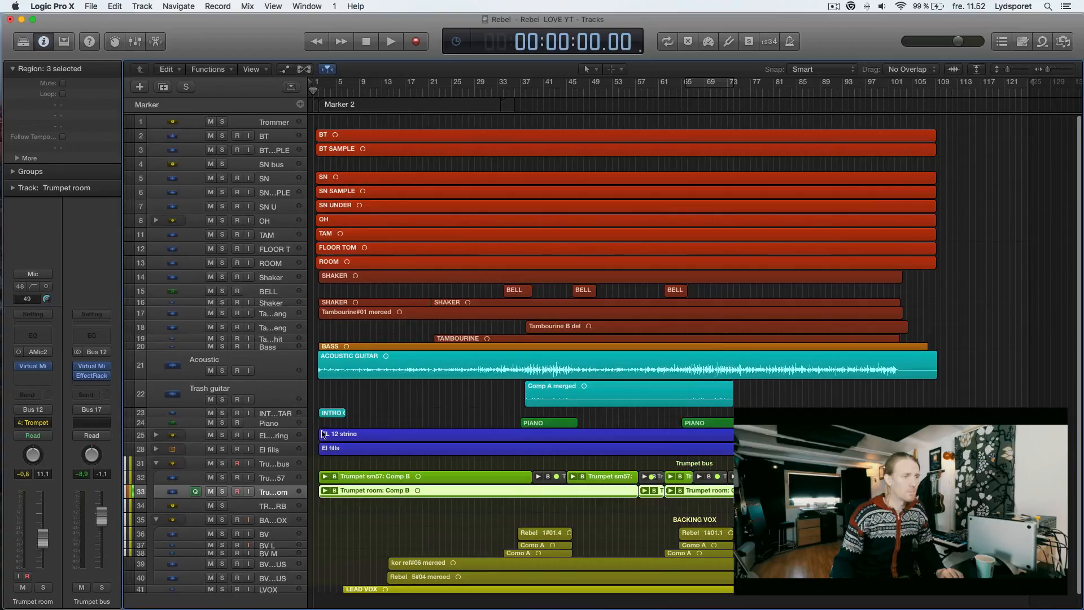
{"action": "scroll", "coordinate": [341, 461], "scroll_direction": "up", "scroll_amount": 3}
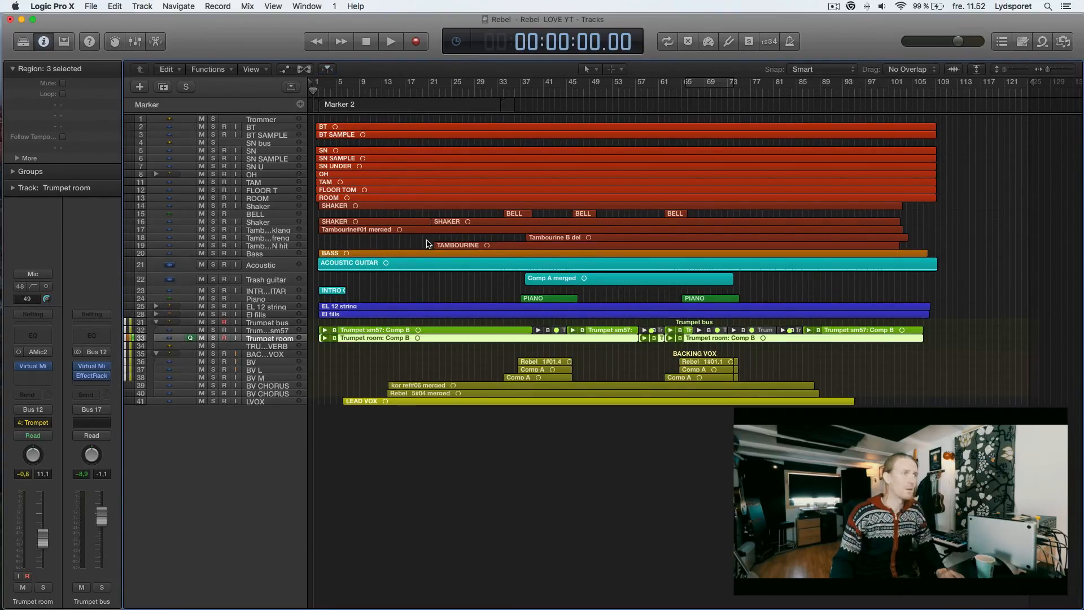
Show the mixer and look through the colour-coded channel strips, starting from the Trommer channel
{"action": "key", "text": "x"}
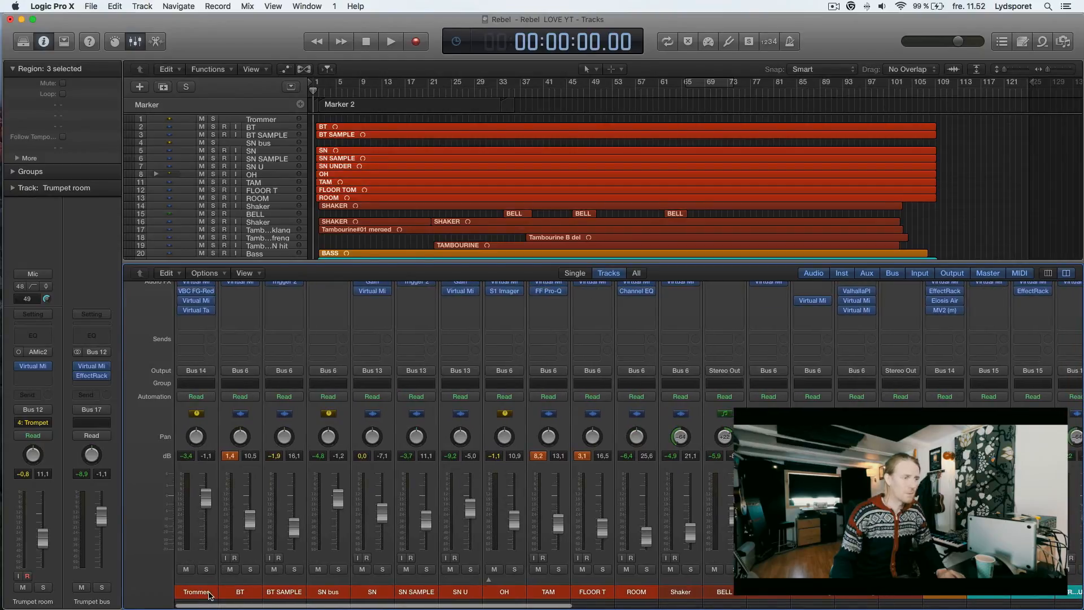
{"action": "left_click", "coordinate": [208, 593]}
{"action": "scroll", "coordinate": [587, 588], "scroll_direction": "right", "scroll_amount": 10}
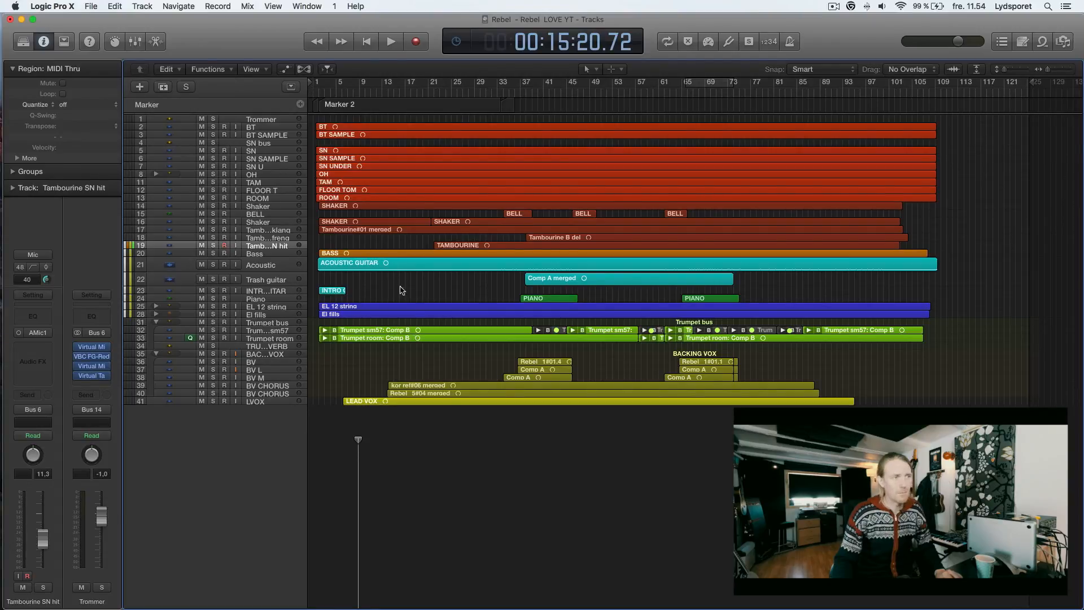
Zoom in on the acoustic guitar region to view its waveform and return to the full arrangement
{"action": "left_click", "coordinate": [388, 263]}
{"action": "key", "text": "z"}
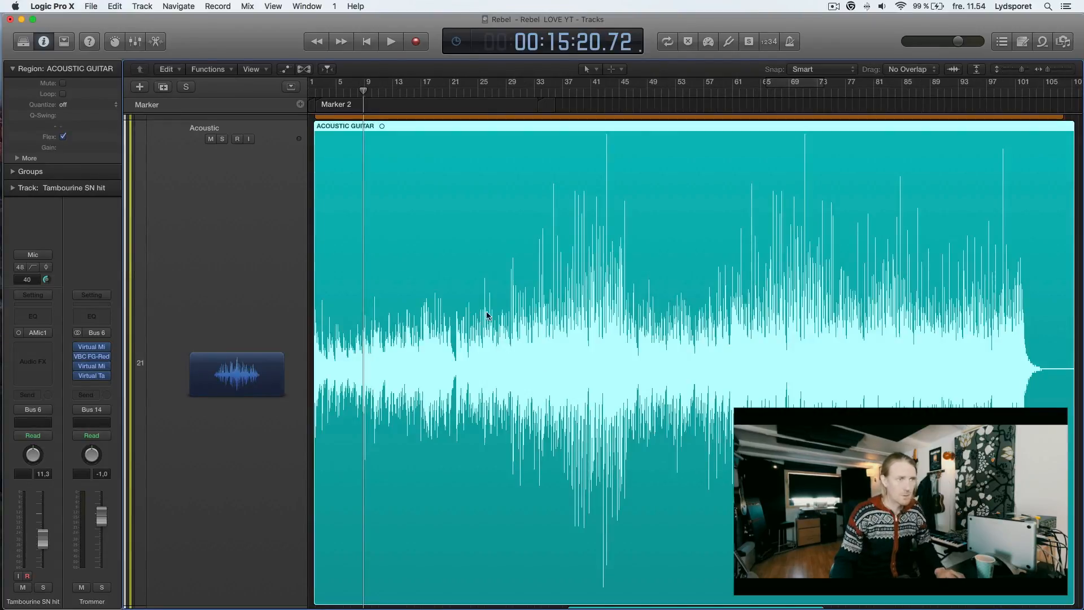
{"action": "key", "text": "z"}
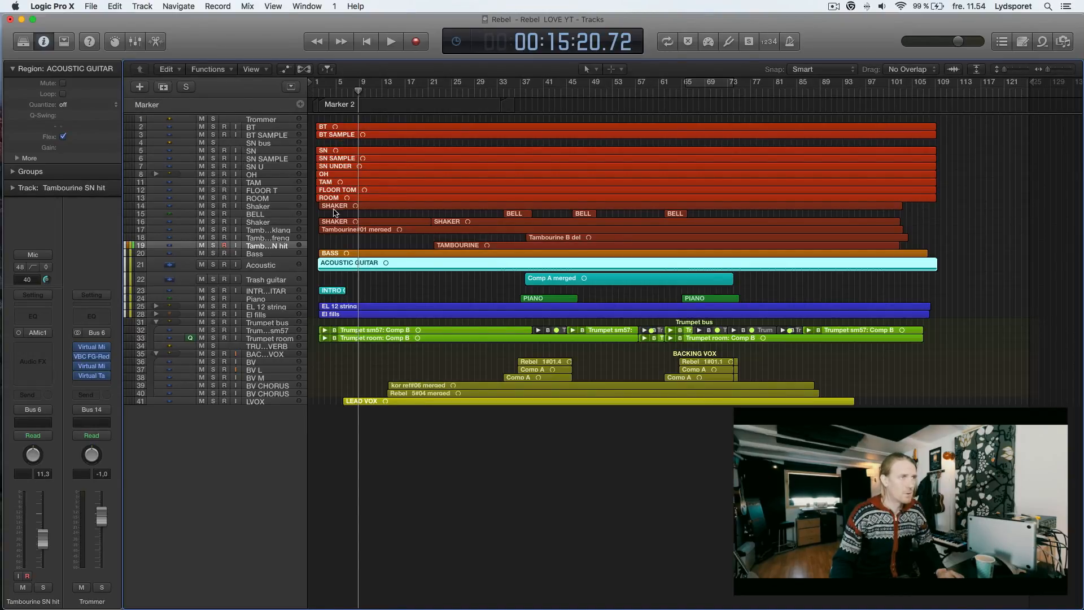
Show the mixer and inspect the SN, SN SAMPLE and SN U channels and the SN bus they feed
{"action": "key", "text": "x"}
{"action": "scroll", "coordinate": [182, 574], "scroll_direction": "left", "scroll_amount": 10}
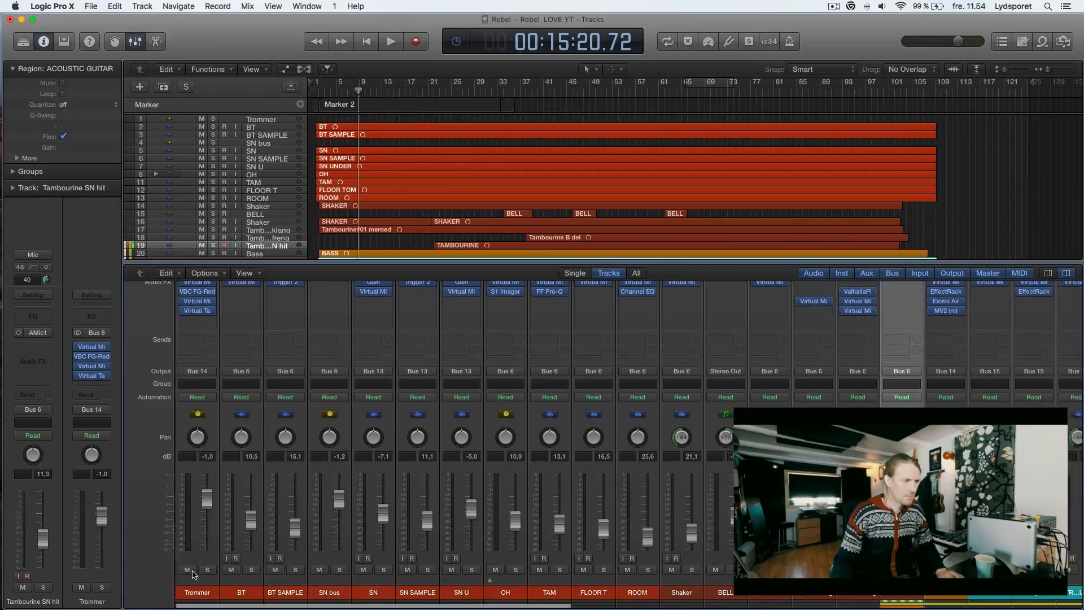
{"action": "left_click", "coordinate": [380, 593]}
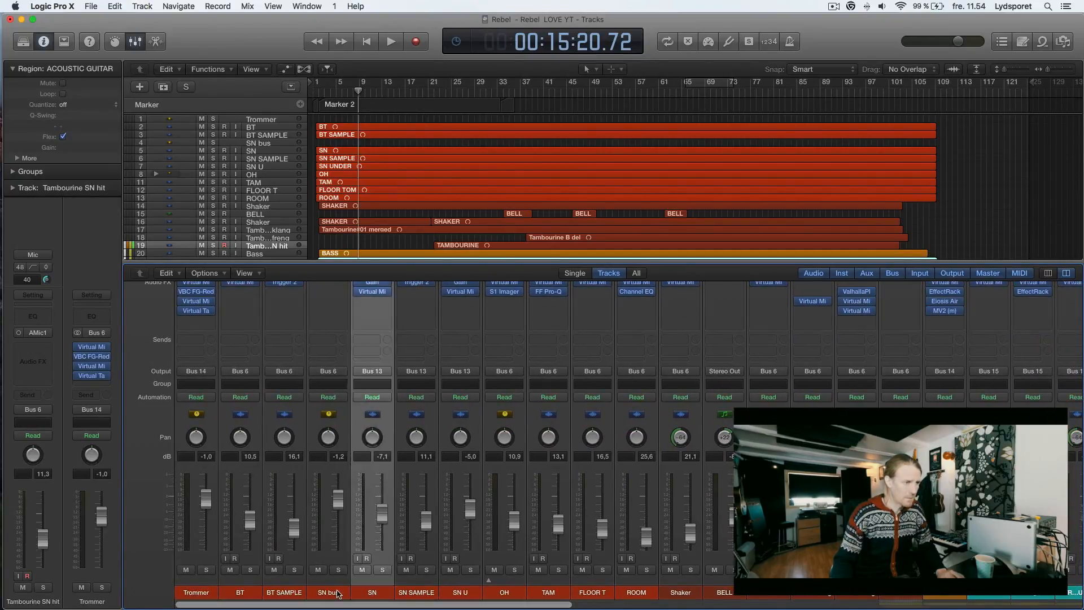
{"action": "key", "text": "Down"}
{"action": "key", "text": "Down"}
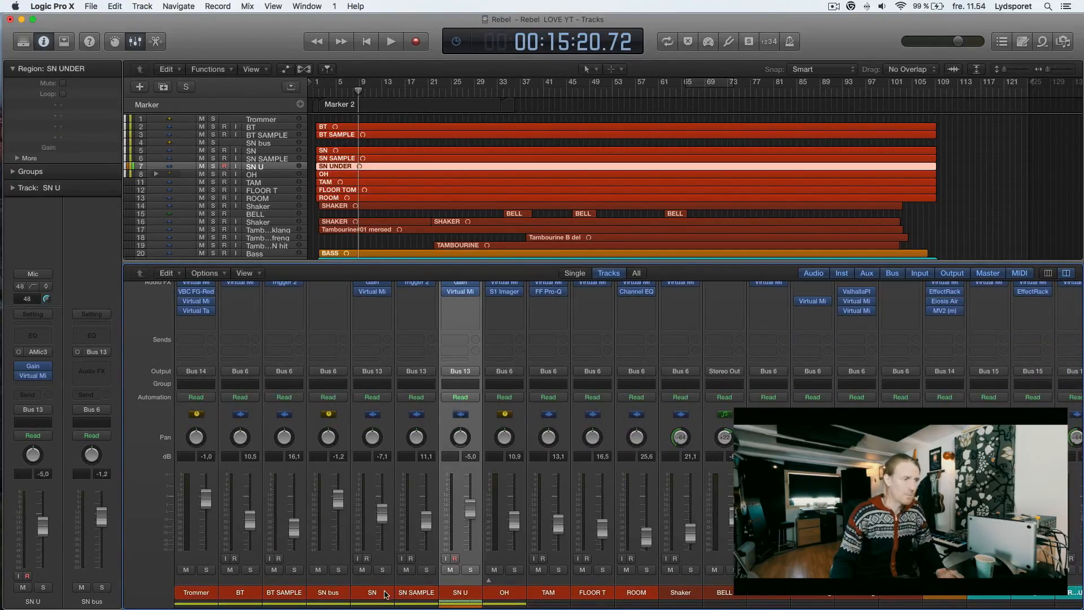
{"action": "left_click", "coordinate": [392, 592], "text": "shift"}
{"action": "left_click", "coordinate": [328, 593]}
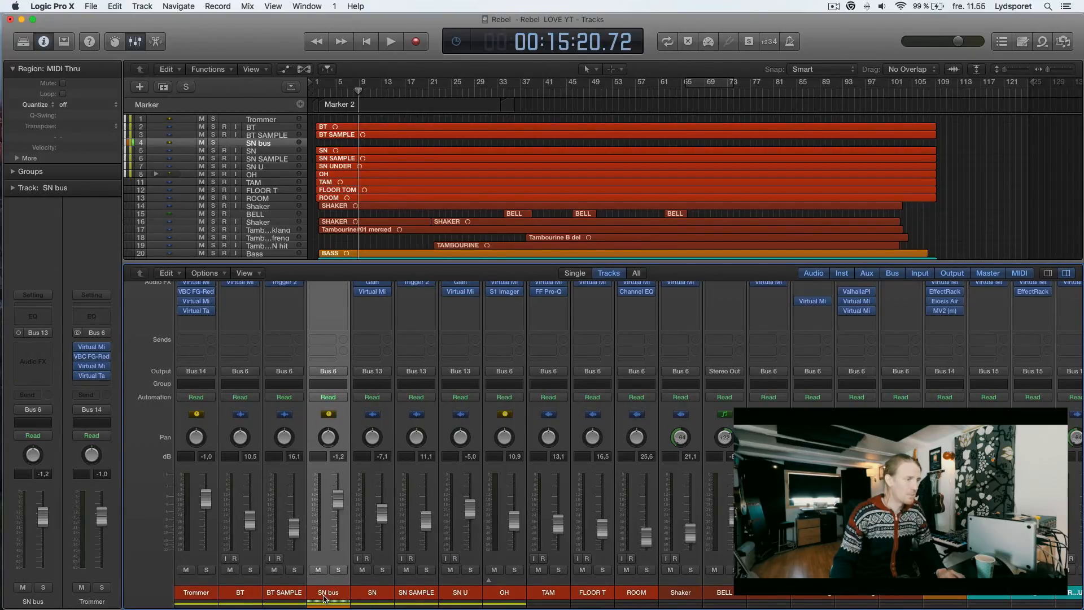
Rename the Trommer channel strip to Drums
{"action": "double_click", "coordinate": [196, 593]}
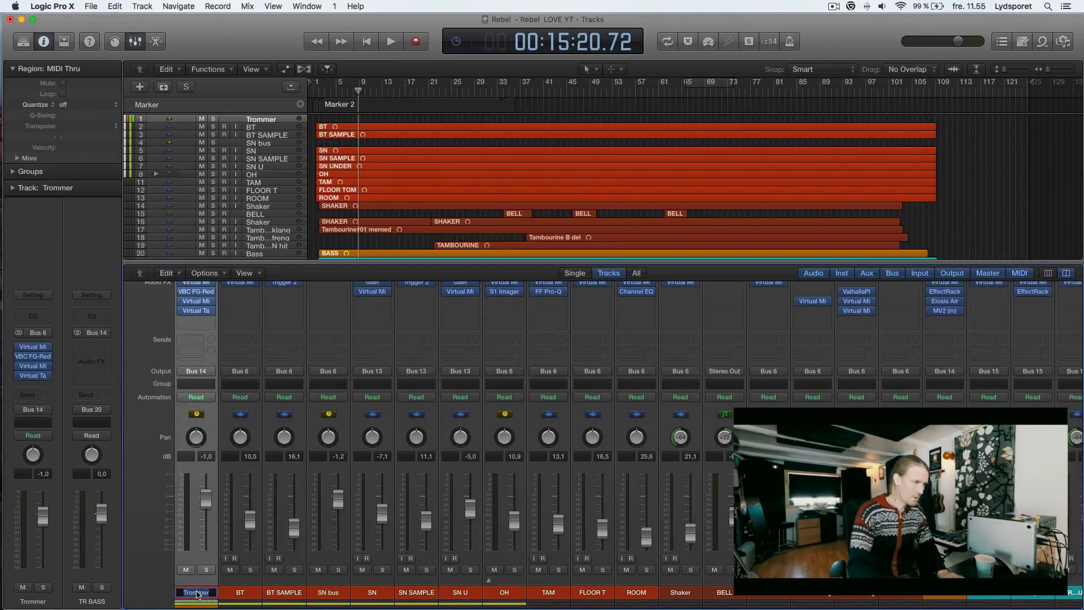
{"action": "type", "text": "Drums"}
{"action": "key", "text": "Return"}
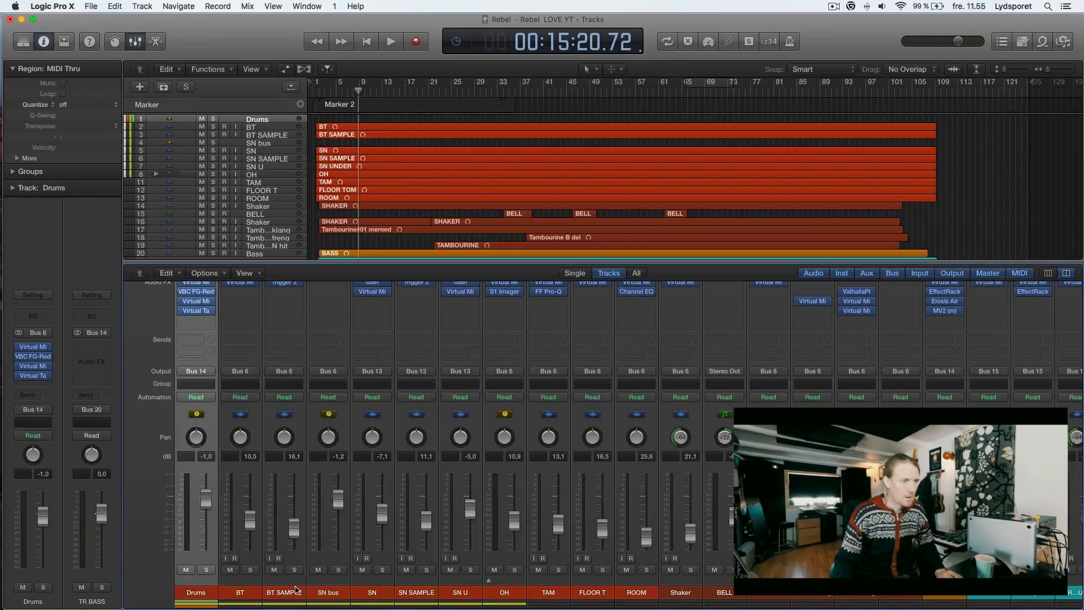
Review the drum and percussion channel strips and the input and output routing of the Drums bus
{"action": "scroll", "coordinate": [294, 590], "scroll_direction": "right", "scroll_amount": 3}
{"action": "scroll", "coordinate": [294, 590], "scroll_direction": "right", "scroll_amount": 5}
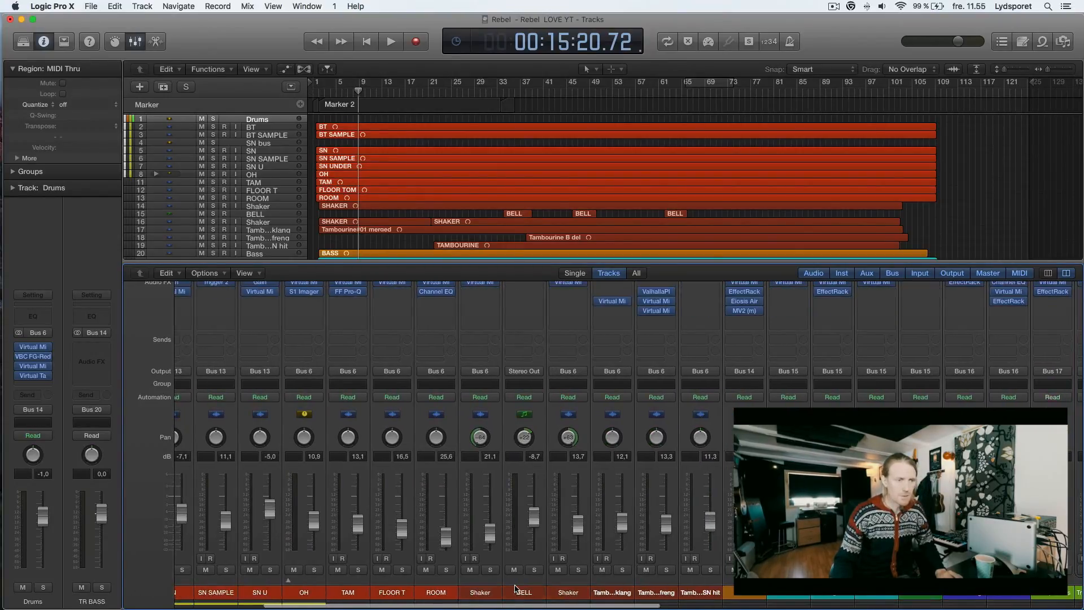
{"action": "scroll", "coordinate": [482, 592], "scroll_direction": "left", "scroll_amount": 8}
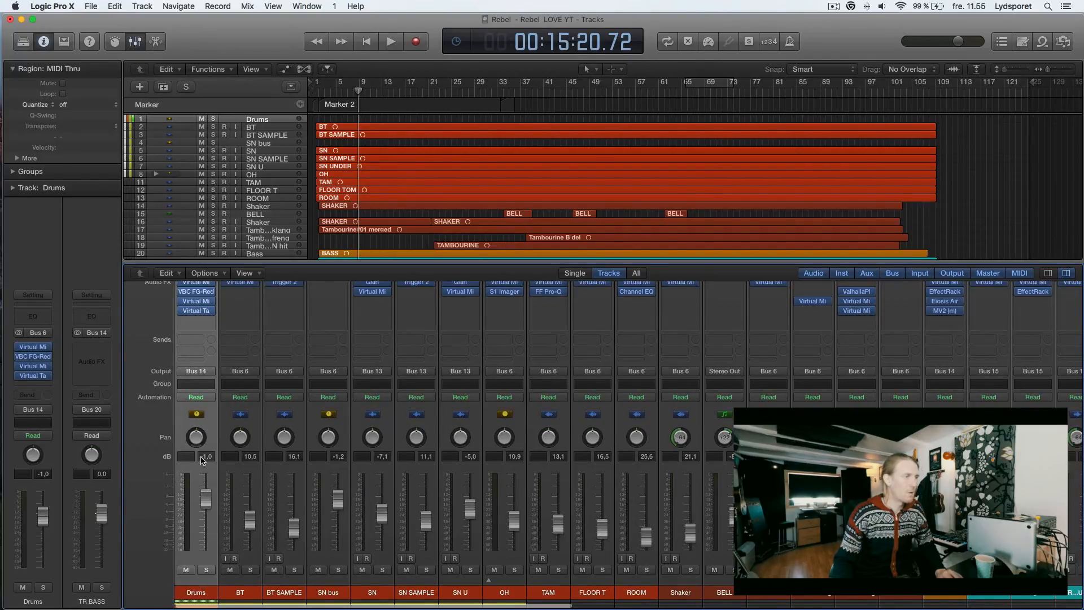
{"action": "scroll", "coordinate": [203, 460], "scroll_direction": "up", "scroll_amount": 5}
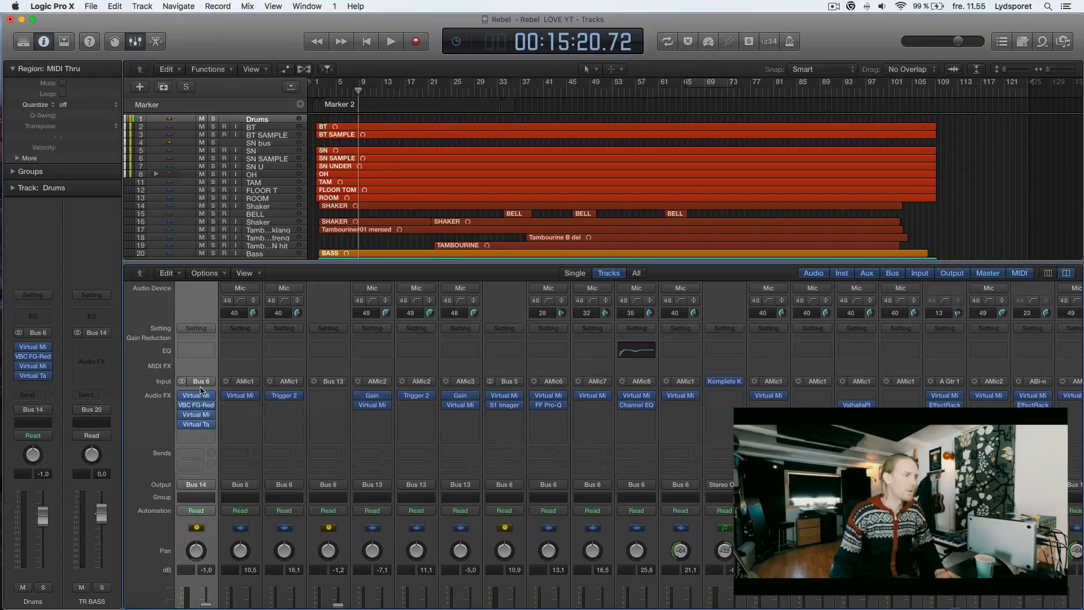
{"action": "scroll", "coordinate": [195, 420], "scroll_direction": "down", "scroll_amount": 3}
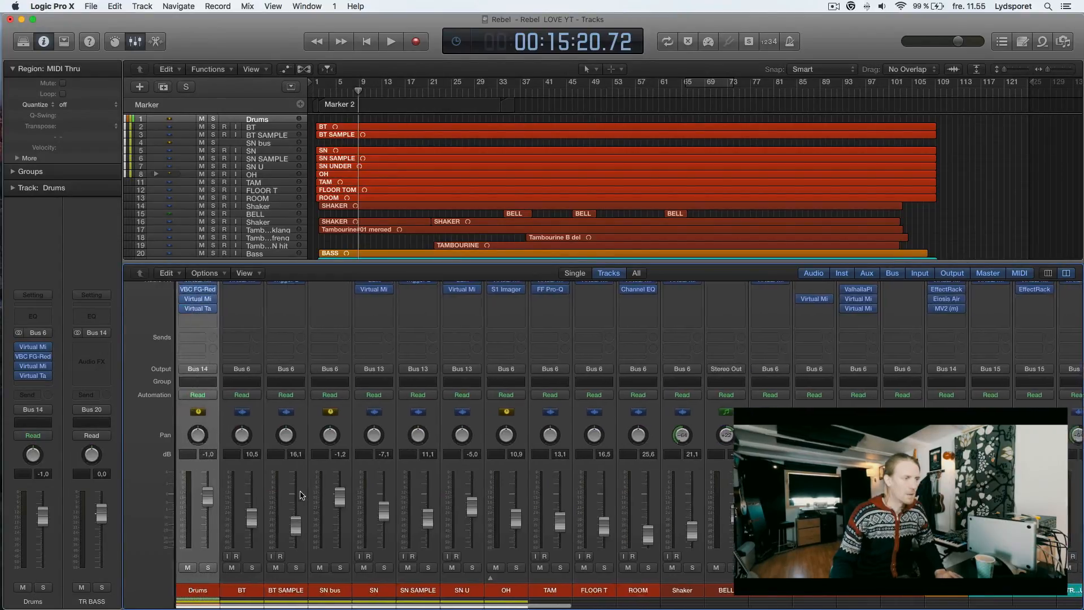
Select the BACKING VOX bus channel and examine its track stack and the neighbouring backing vocal channels
{"action": "scroll", "coordinate": [254, 463], "scroll_direction": "right", "scroll_amount": 10}
{"action": "scroll", "coordinate": [305, 495], "scroll_direction": "right", "scroll_amount": 5}
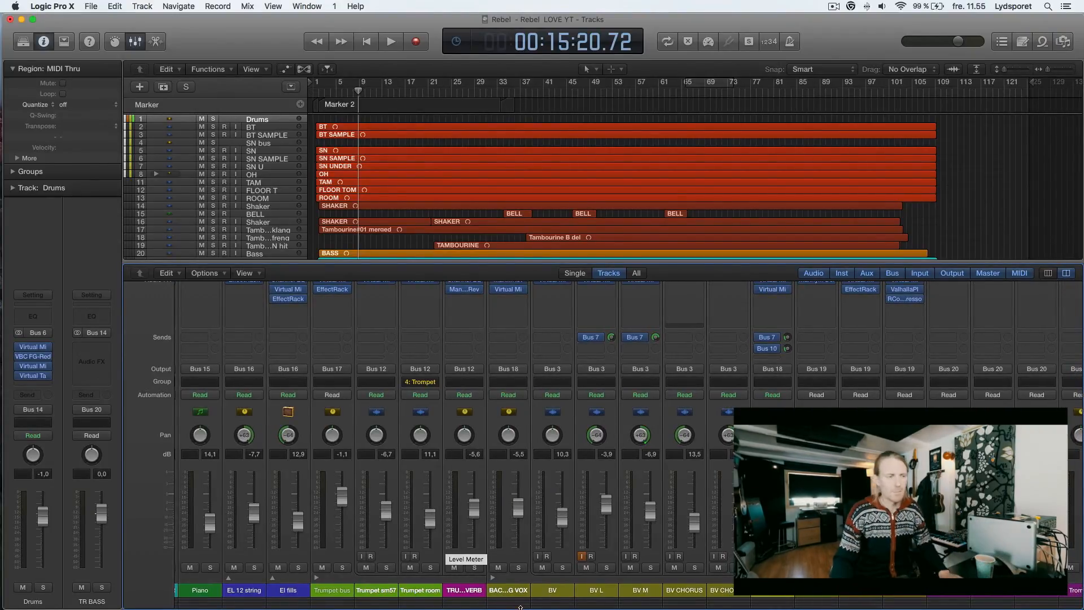
{"action": "left_click", "coordinate": [515, 591]}
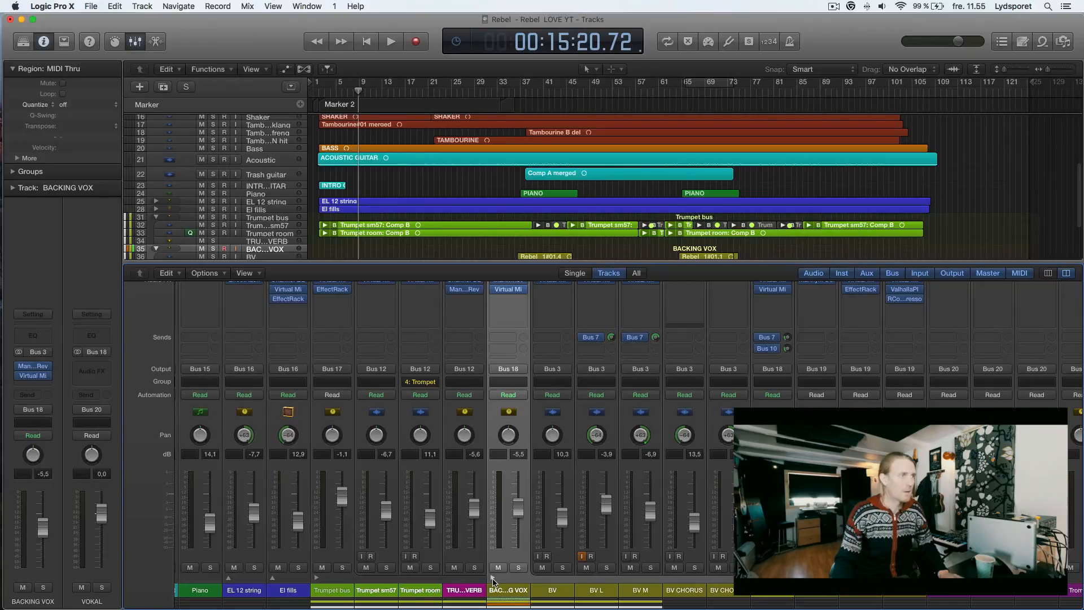
{"action": "left_click", "coordinate": [493, 579]}
{"action": "left_click", "coordinate": [493, 579]}
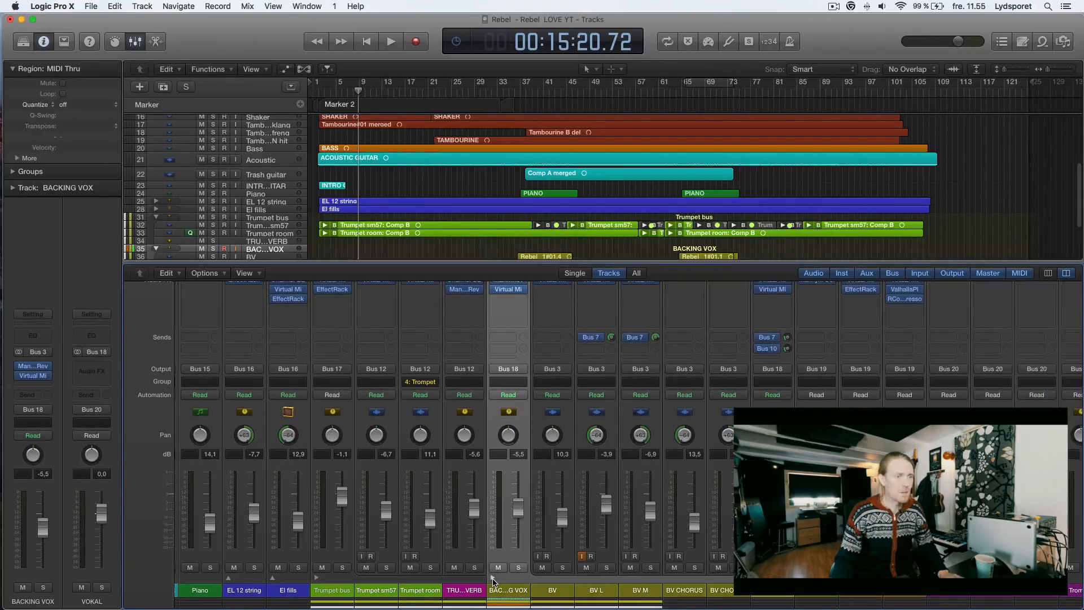
{"action": "scroll", "coordinate": [507, 585], "scroll_direction": "right", "scroll_amount": 3}
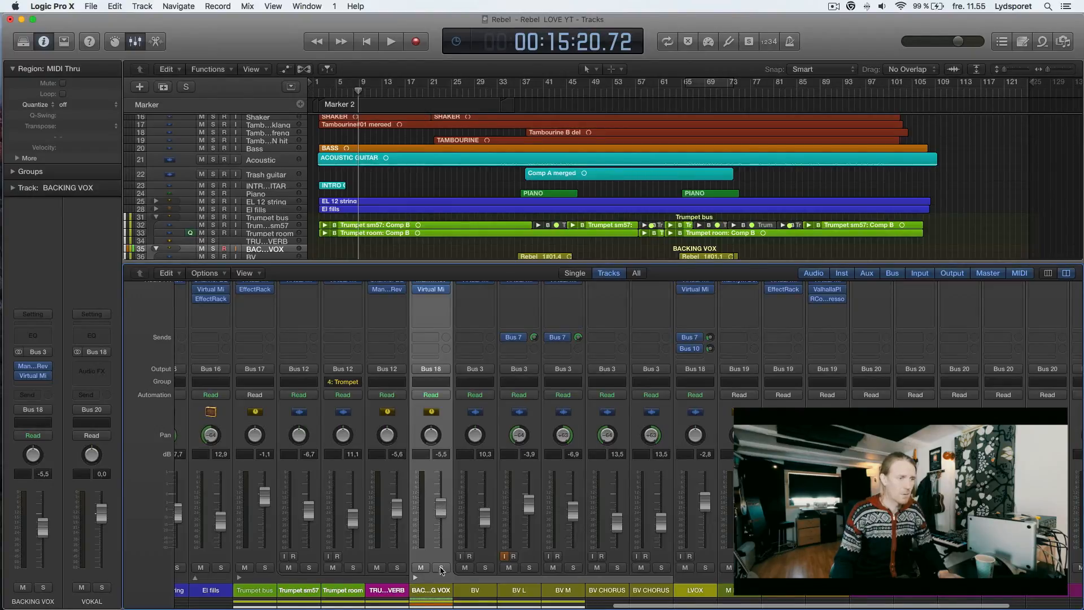
Look over the red drum channel strips again, from Drums through to the percussion channels
{"action": "scroll", "coordinate": [446, 567], "scroll_direction": "left", "scroll_amount": 10}
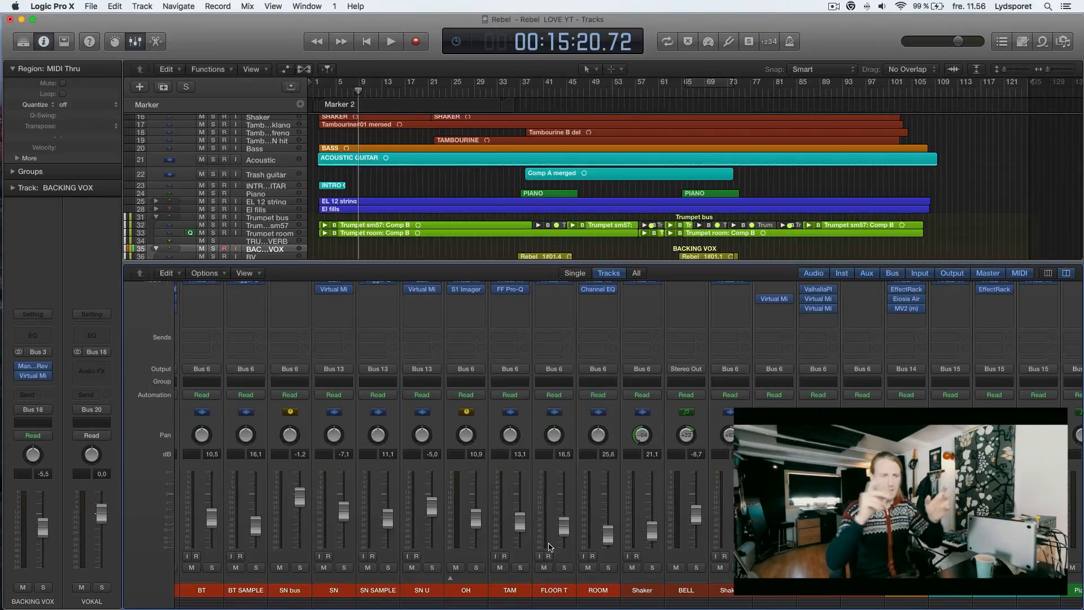
{"action": "scroll", "coordinate": [549, 547], "scroll_direction": "left", "scroll_amount": 2}
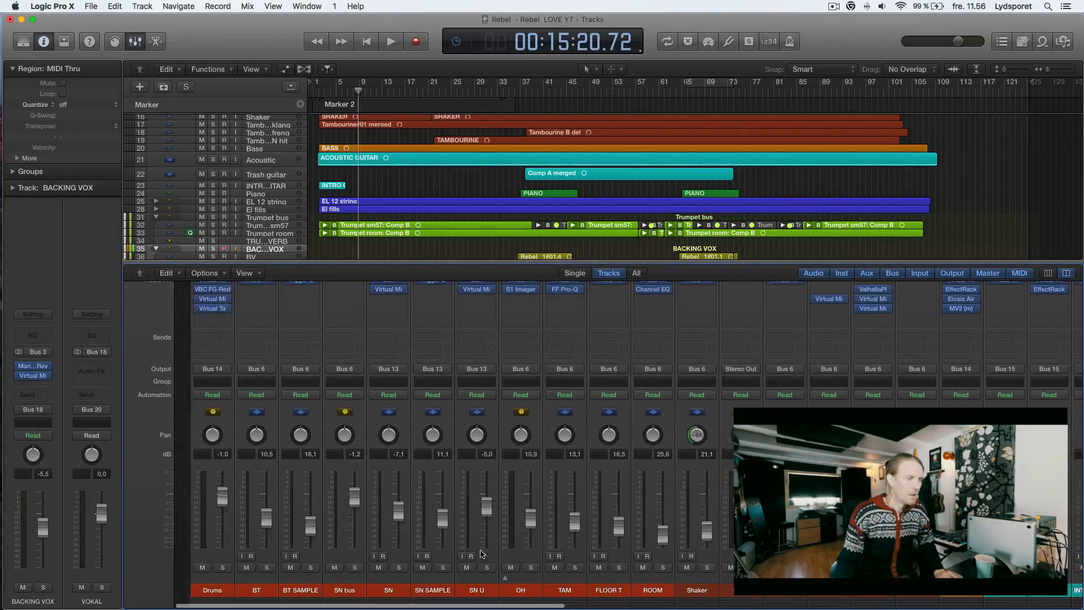
{"action": "scroll", "coordinate": [300, 562], "scroll_direction": "right", "scroll_amount": 5}
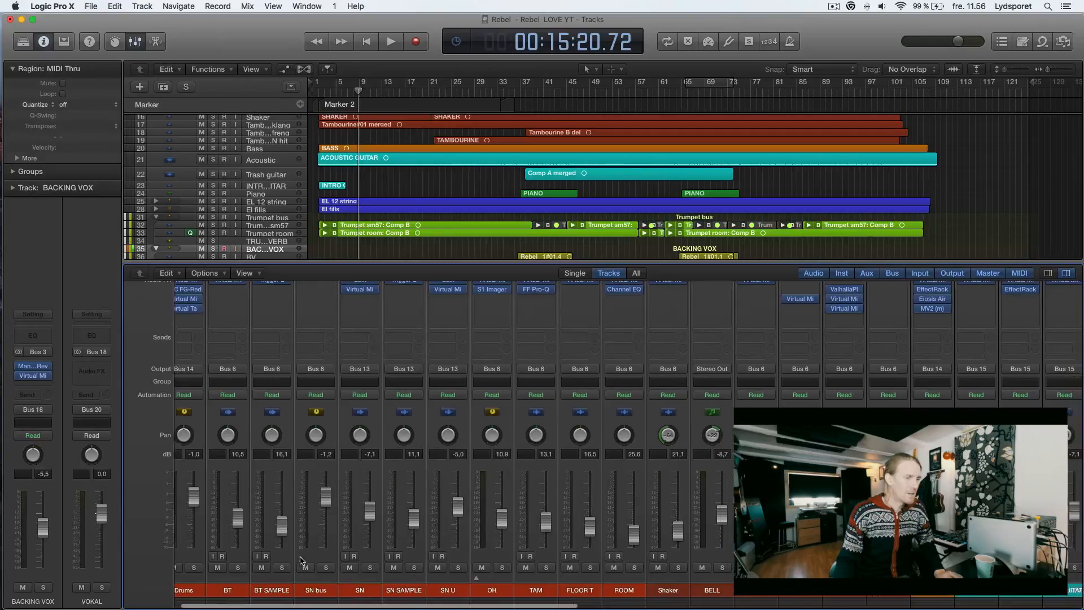
{"action": "scroll", "coordinate": [269, 559], "scroll_direction": "left", "scroll_amount": 1}
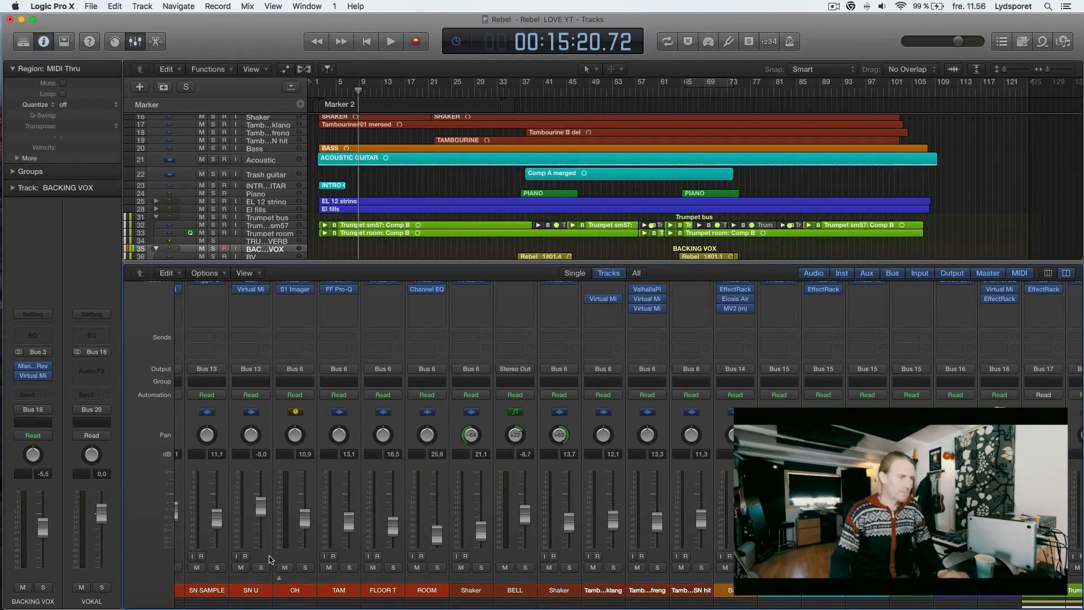
{"action": "scroll", "coordinate": [268, 559], "scroll_direction": "left", "scroll_amount": 5}
Check the Drums and Bass channels against their shared group bus, and solo the TR BASS bus channel
{"action": "left_click", "coordinate": [204, 591]}
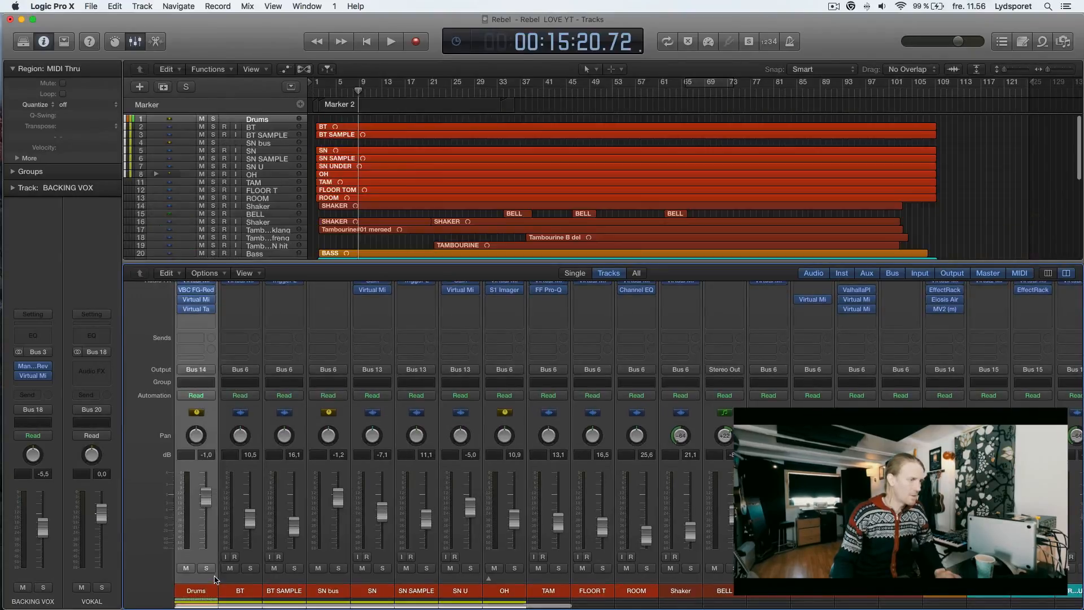
{"action": "scroll", "coordinate": [283, 593], "scroll_direction": "right", "scroll_amount": 10}
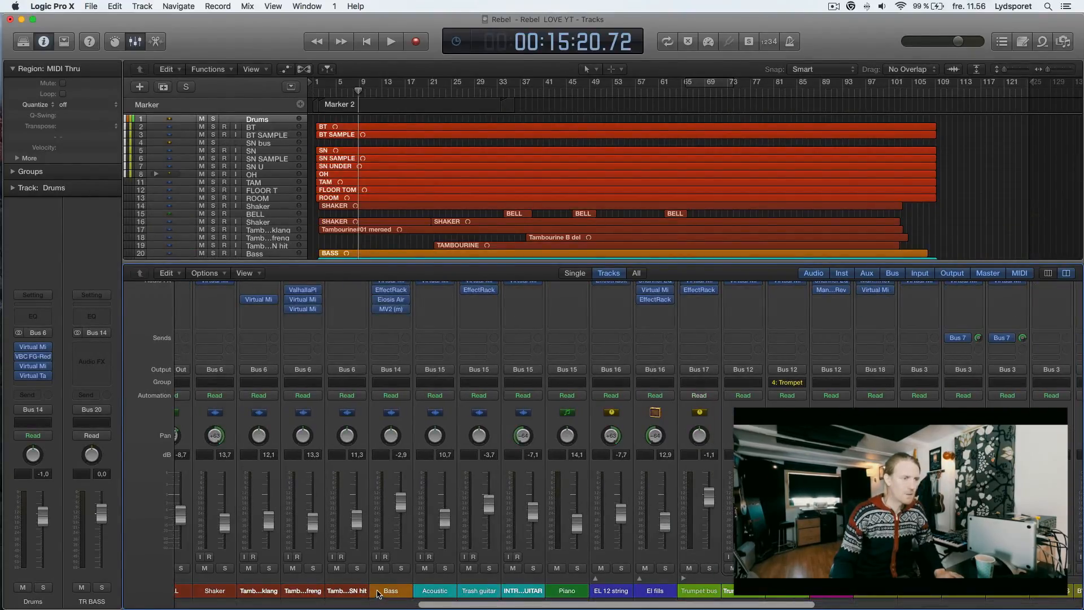
{"action": "left_click", "coordinate": [379, 593]}
{"action": "scroll", "coordinate": [662, 552], "scroll_direction": "right", "scroll_amount": 10}
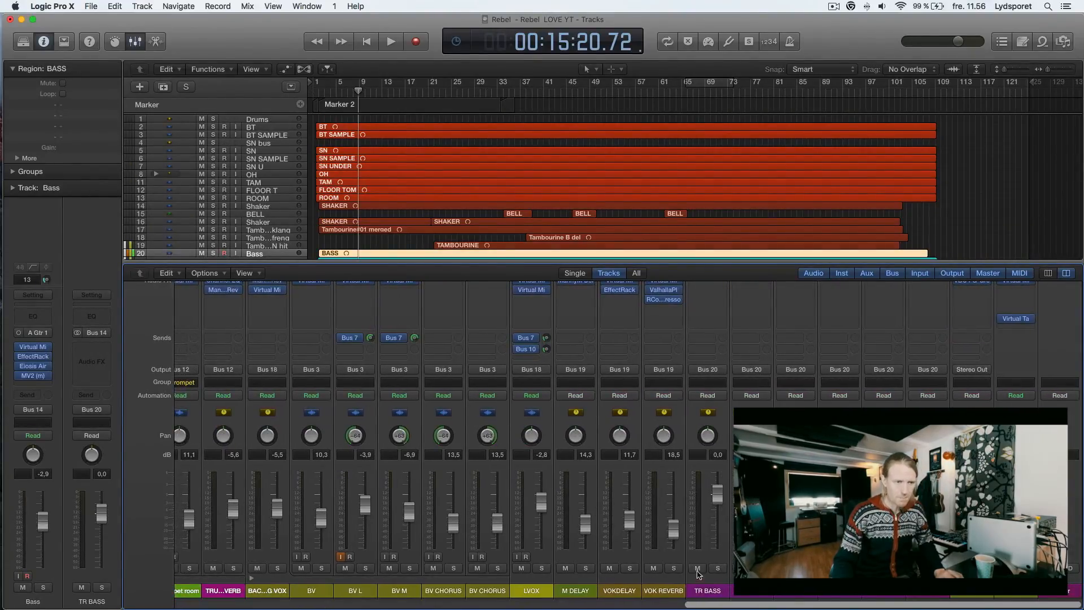
{"action": "left_click", "coordinate": [725, 575]}
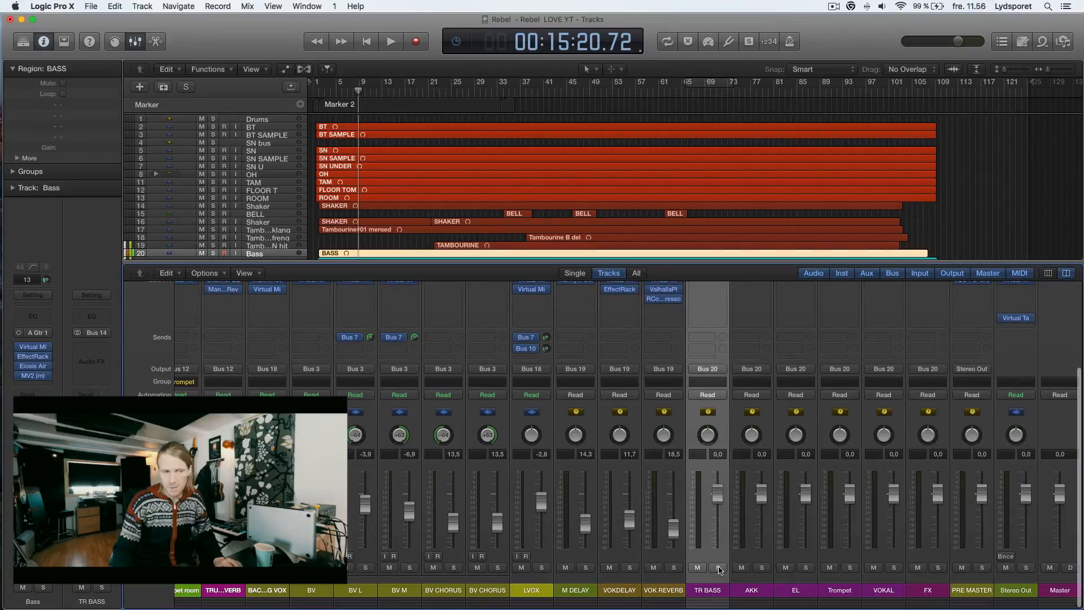
{"action": "left_click", "coordinate": [699, 568]}
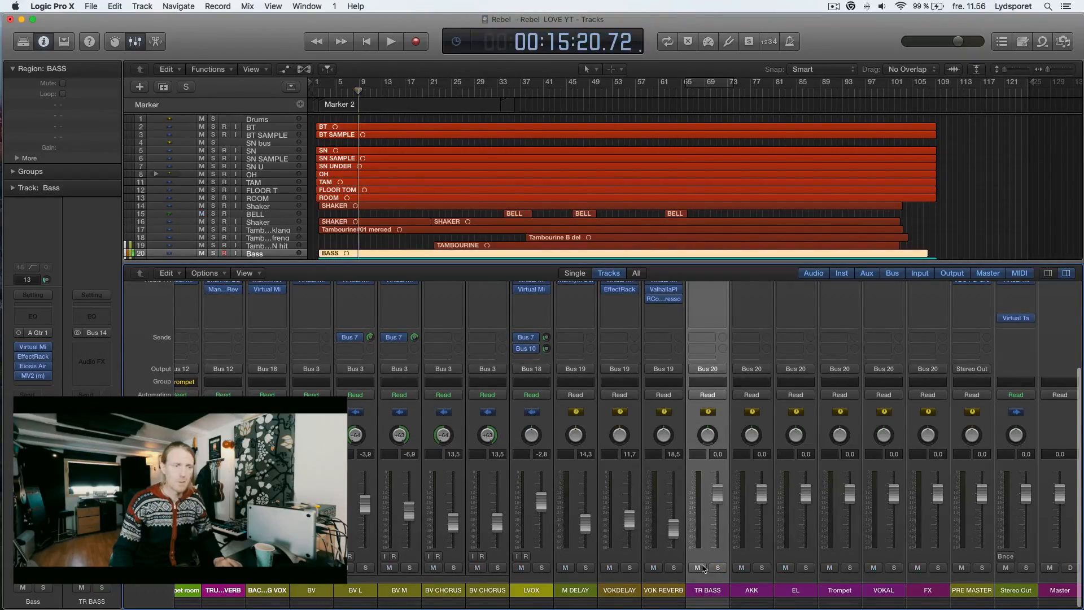
{"action": "left_click", "coordinate": [717, 568]}
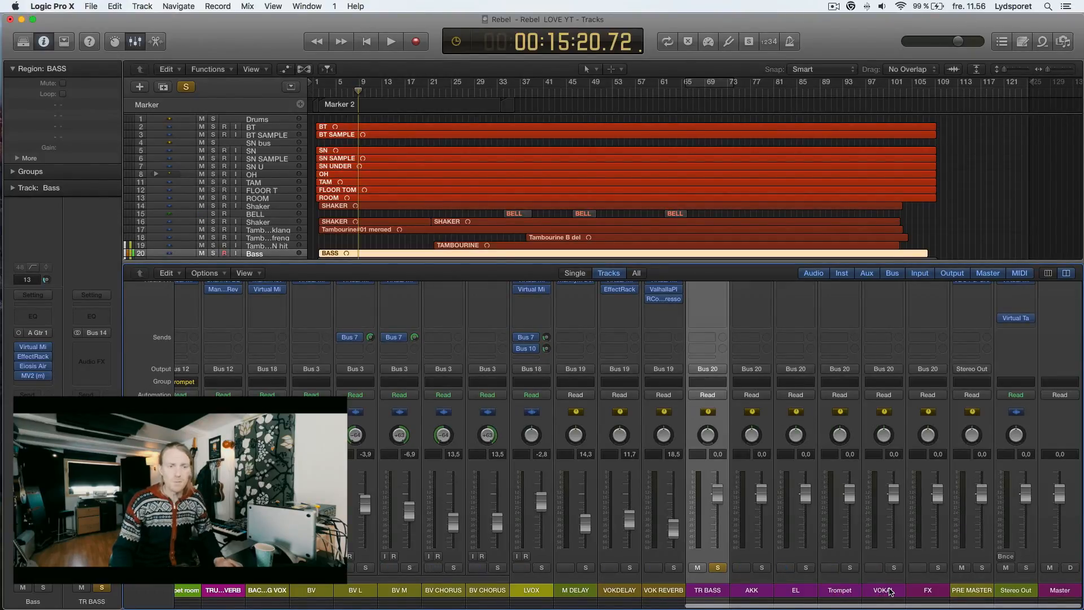
Select all the purple group bus channels from TR BASS to FX to check their common output
{"action": "left_click", "coordinate": [938, 593]}
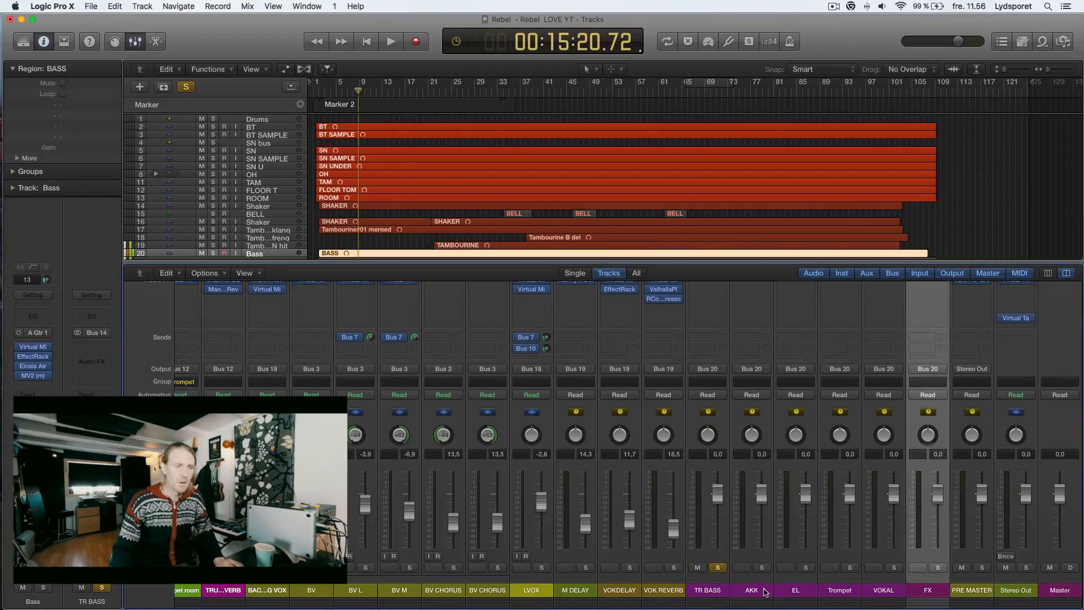
{"action": "left_click_drag", "start_coordinate": [721, 591], "coordinate": [932, 588]}
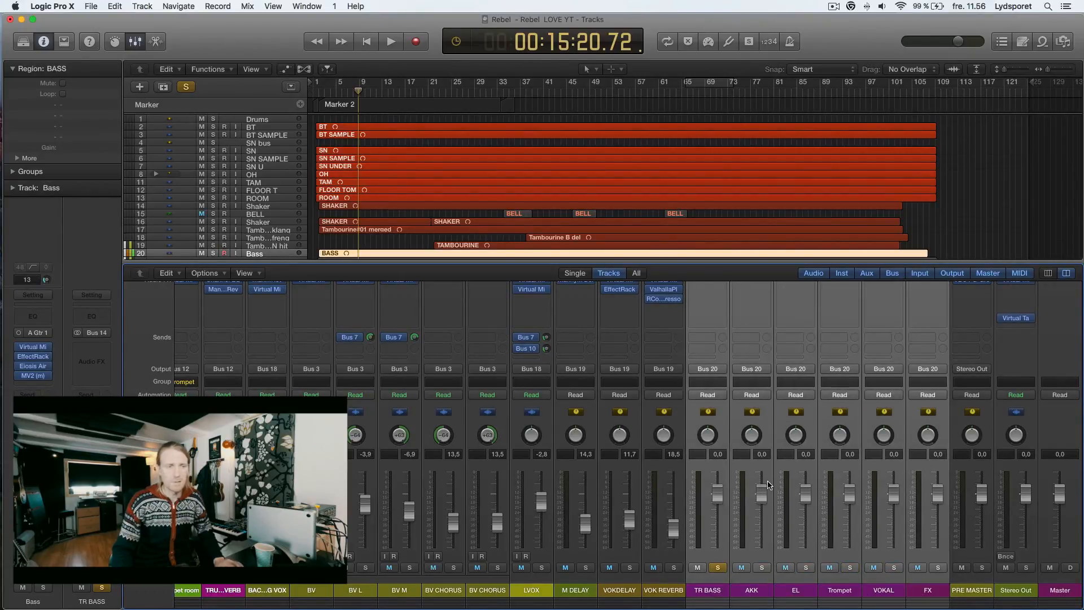
{"action": "scroll", "coordinate": [758, 525], "scroll_direction": "down", "scroll_amount": 1}
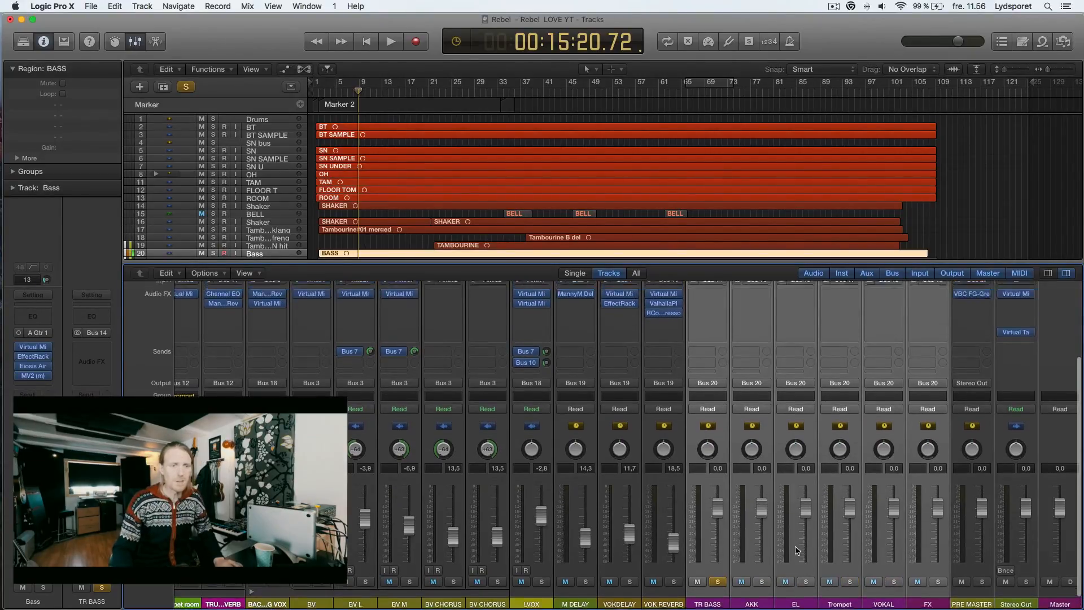
Examine the input routing and effect inserts of the PRE MASTER and Stereo Out channels
{"action": "left_click", "coordinate": [974, 591]}
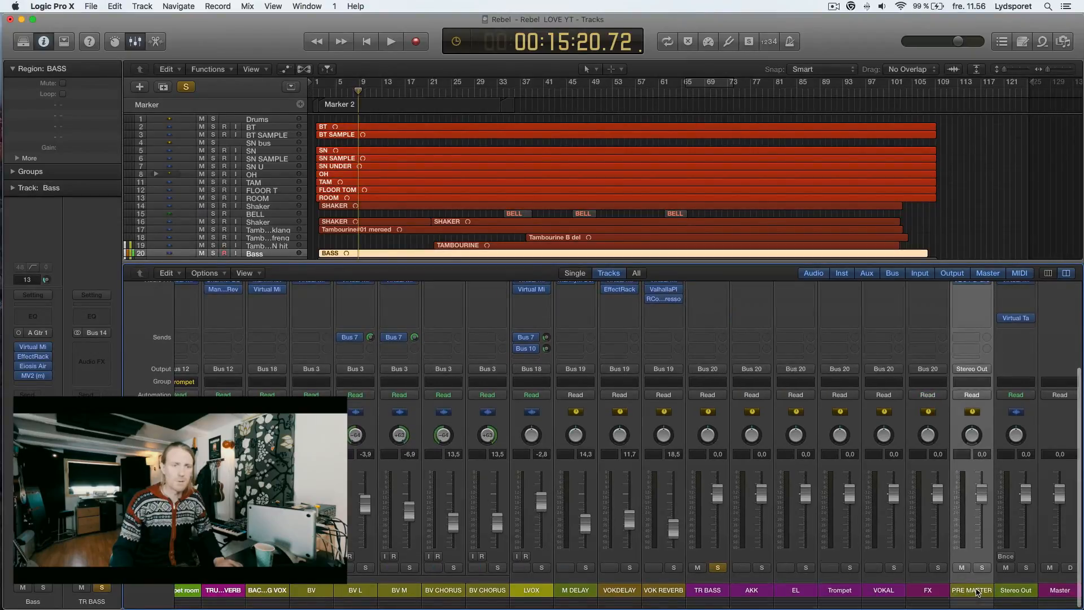
{"action": "scroll", "coordinate": [565, 468], "scroll_direction": "up", "scroll_amount": 5}
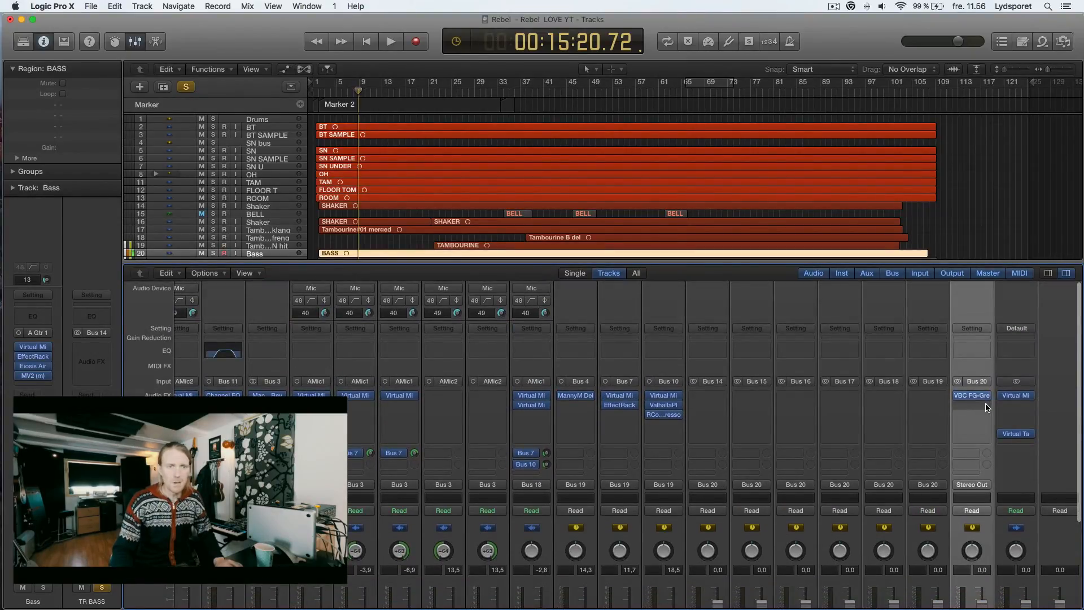
{"action": "scroll", "coordinate": [1011, 497], "scroll_direction": "down", "scroll_amount": 5}
{"action": "left_click", "coordinate": [1015, 591]}
{"action": "scroll", "coordinate": [1013, 509], "scroll_direction": "up", "scroll_amount": 3}
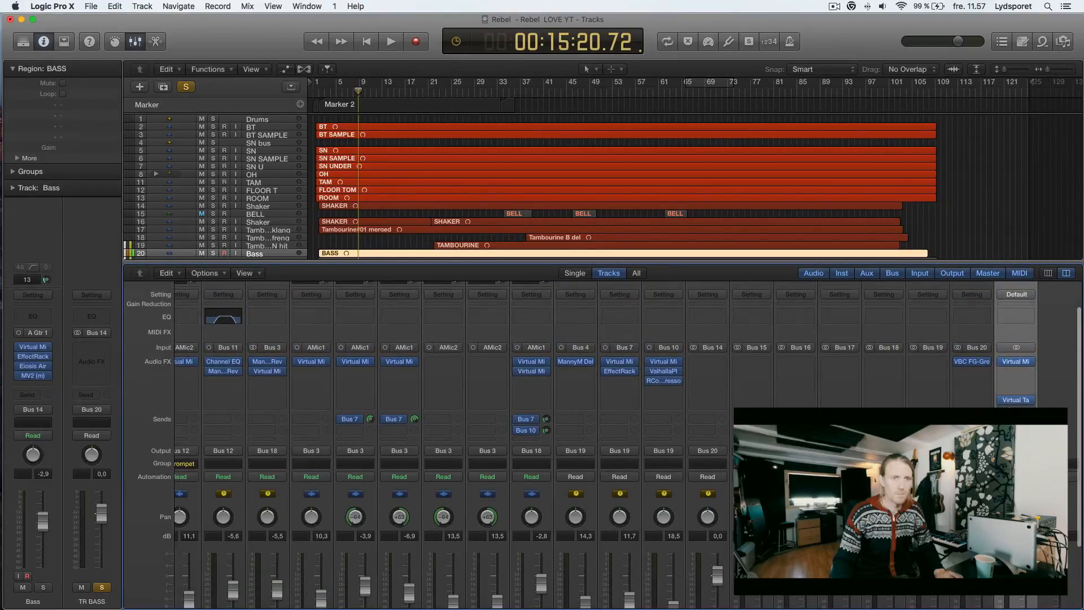
Examine the effect inserts and bus outputs on the drum channel strips, starting from the Drums bus
{"action": "scroll", "coordinate": [1009, 410], "scroll_direction": "left", "scroll_amount": 15}
{"action": "scroll", "coordinate": [1009, 409], "scroll_direction": "down", "scroll_amount": 4}
{"action": "scroll", "coordinate": [624, 429], "scroll_direction": "up", "scroll_amount": 4}
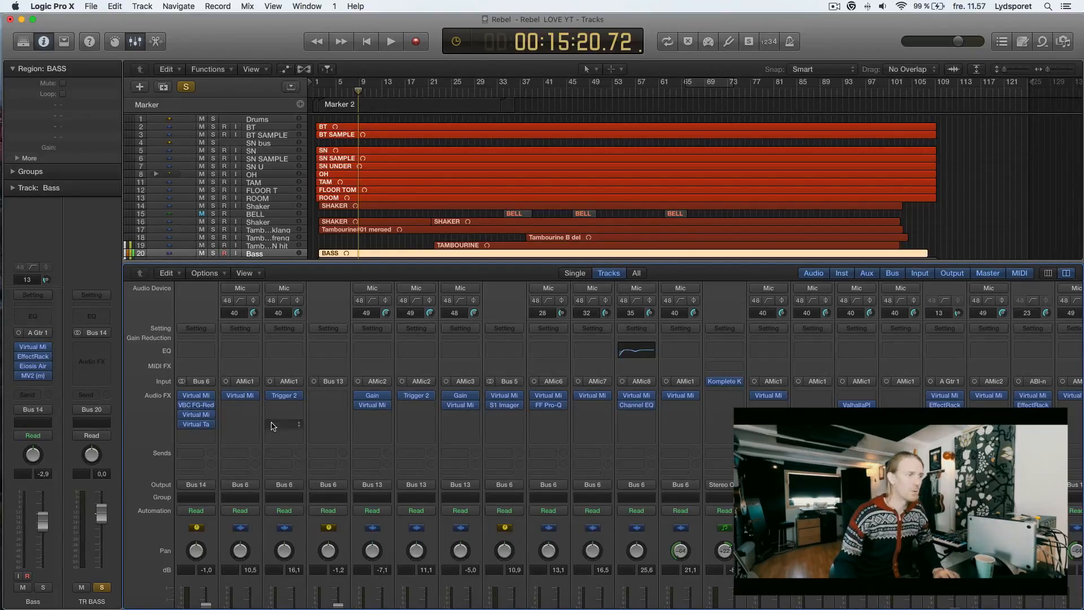
{"action": "scroll", "coordinate": [260, 429], "scroll_direction": "down", "scroll_amount": 5}
{"action": "scroll", "coordinate": [276, 434], "scroll_direction": "up", "scroll_amount": 3}
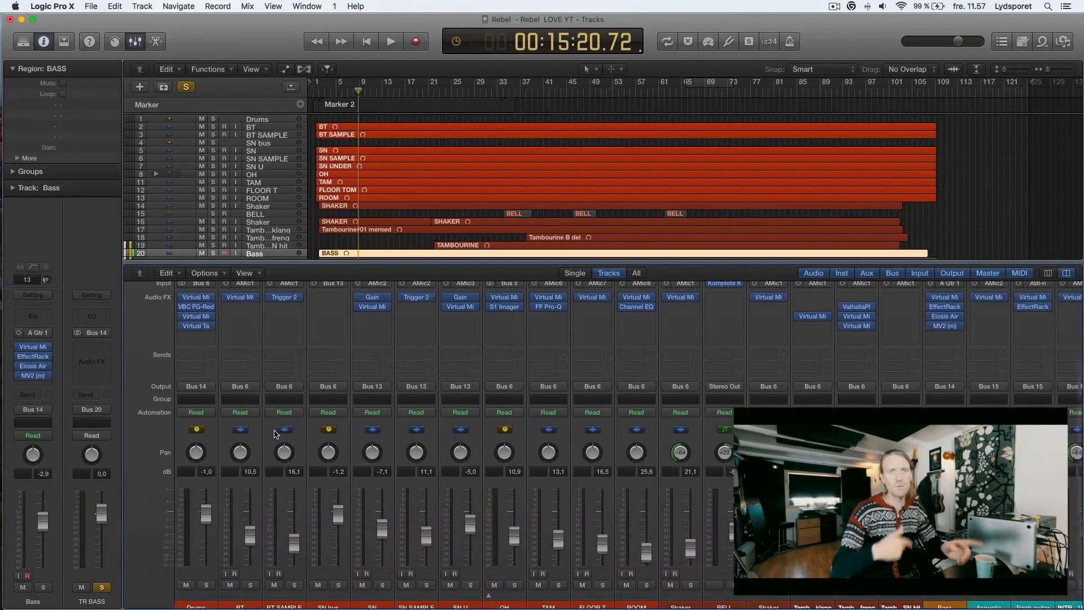
View the Virtual Mix Rack plug-in on the SN channel, close it, and look at the inserts around the Bass channel
{"action": "left_click", "coordinate": [372, 359]}
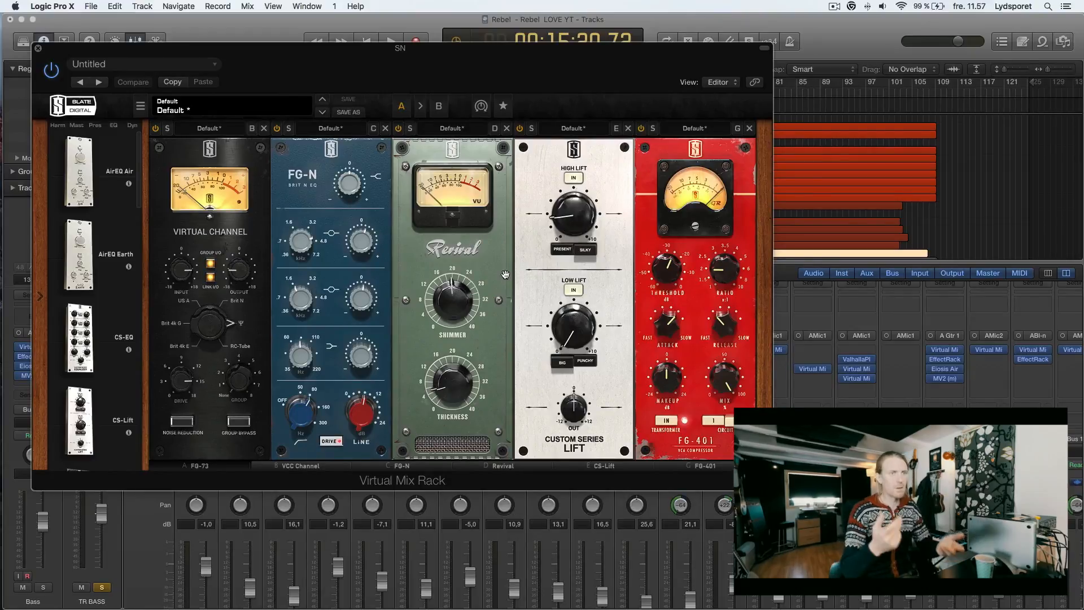
{"action": "key", "text": "super+w"}
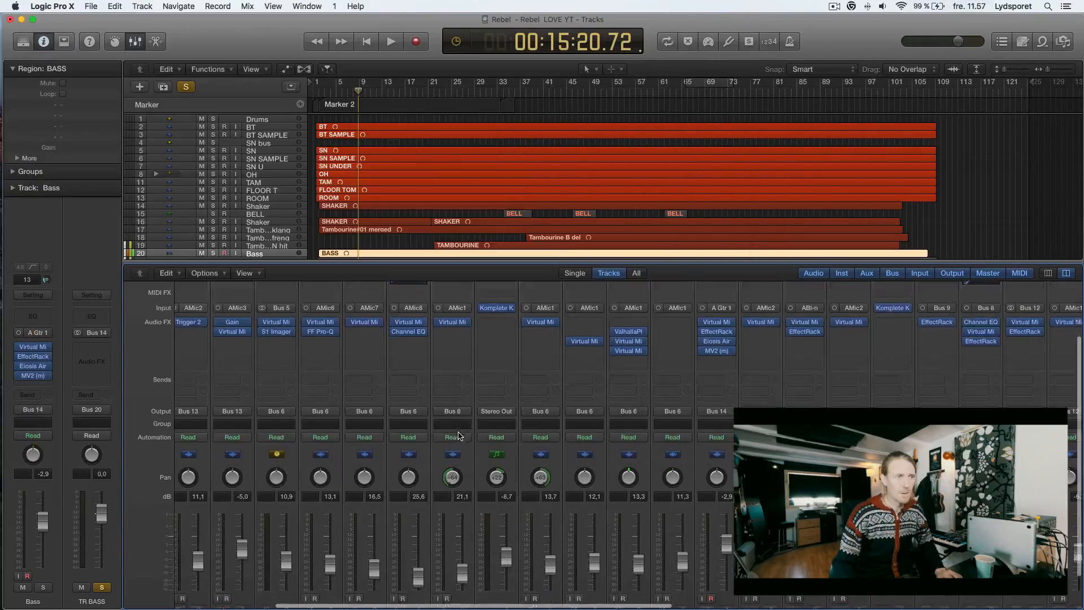
{"action": "scroll", "coordinate": [481, 428], "scroll_direction": "down", "scroll_amount": 2}
{"action": "scroll", "coordinate": [480, 428], "scroll_direction": "right", "scroll_amount": 10}
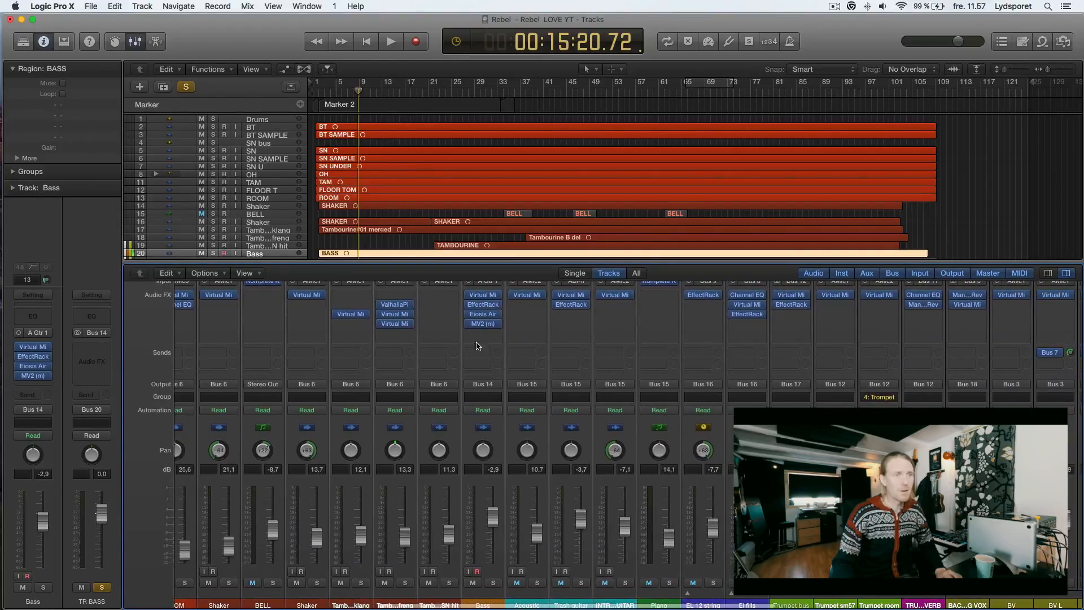
Examine the effect inserts, sends and bus outputs across the mixer channels, from the drums to the vocals and effect returns
{"action": "scroll", "coordinate": [634, 406], "scroll_direction": "right", "scroll_amount": 10}
{"action": "scroll", "coordinate": [632, 407], "scroll_direction": "up", "scroll_amount": 1}
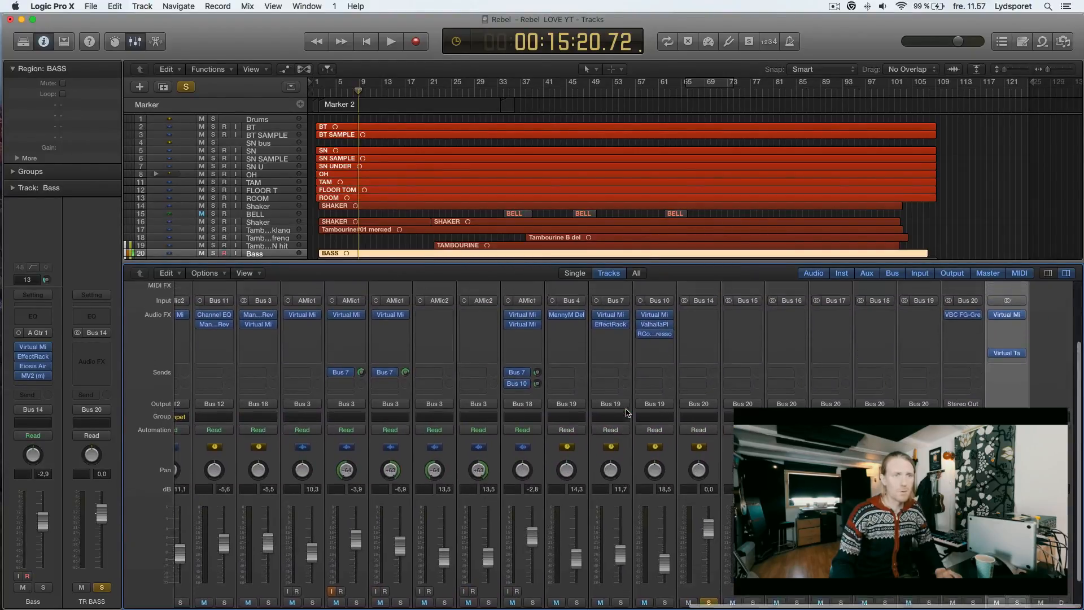
{"action": "scroll", "coordinate": [630, 411], "scroll_direction": "left", "scroll_amount": 10}
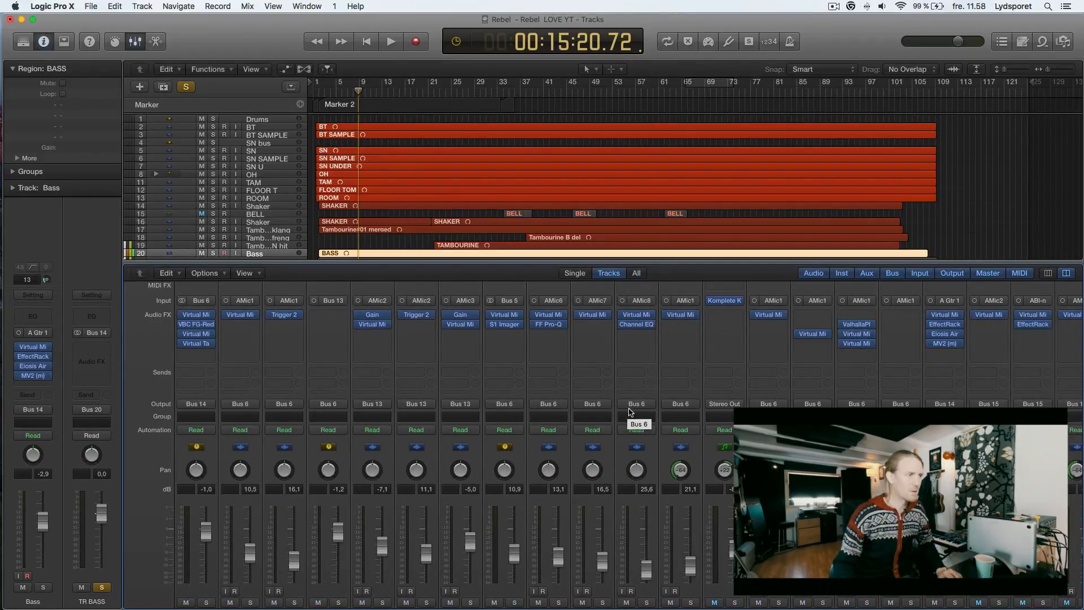
{"action": "scroll", "coordinate": [633, 410], "scroll_direction": "right", "scroll_amount": 1}
{"action": "scroll", "coordinate": [635, 410], "scroll_direction": "right", "scroll_amount": 10}
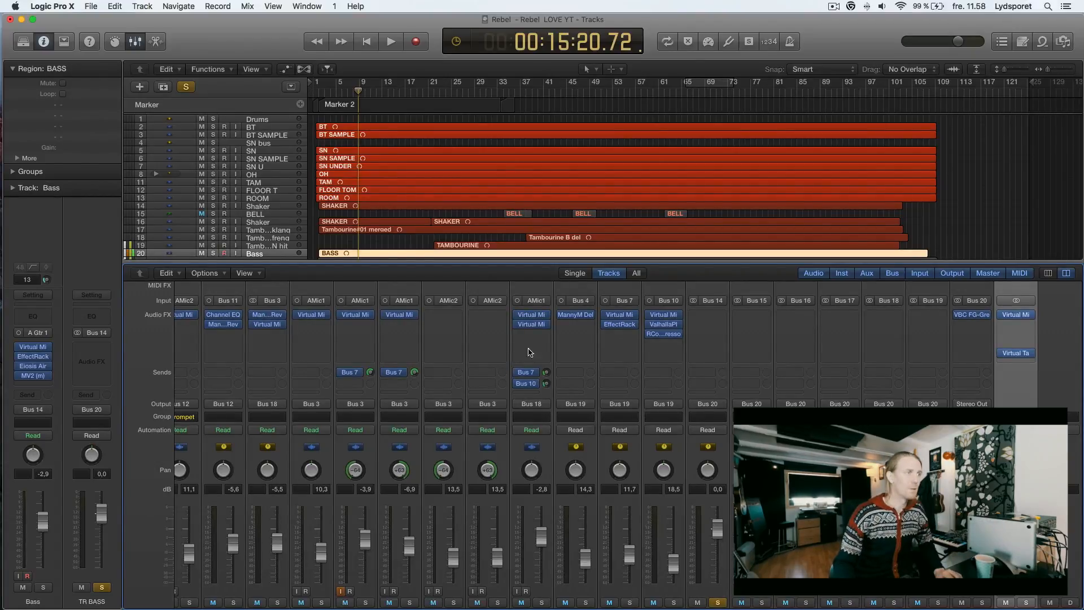
{"action": "scroll", "coordinate": [509, 359], "scroll_direction": "left", "scroll_amount": 10}
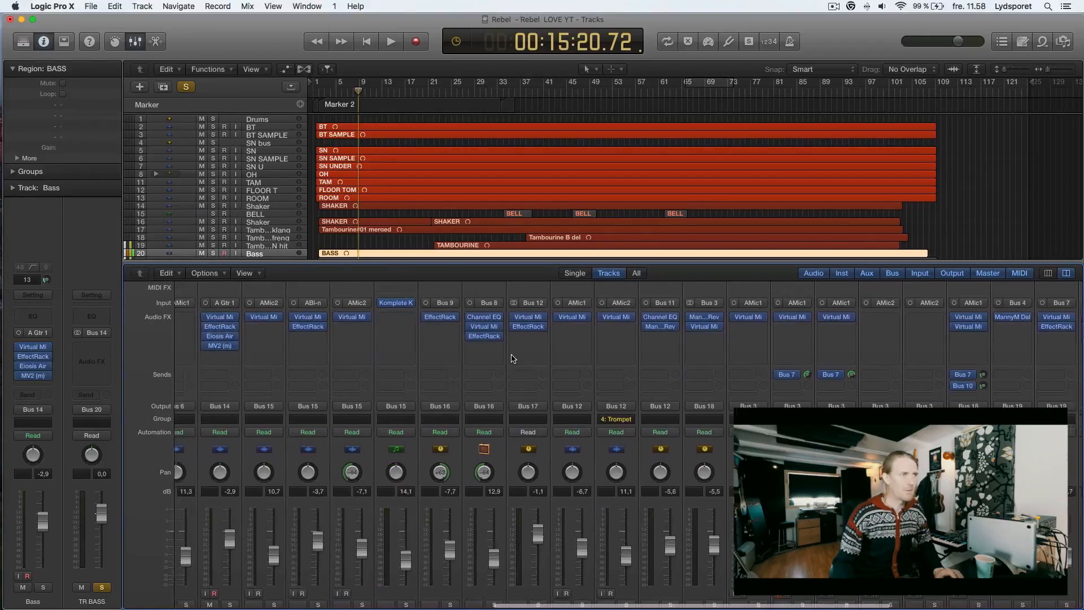
{"action": "scroll", "coordinate": [469, 395], "scroll_direction": "left", "scroll_amount": 15}
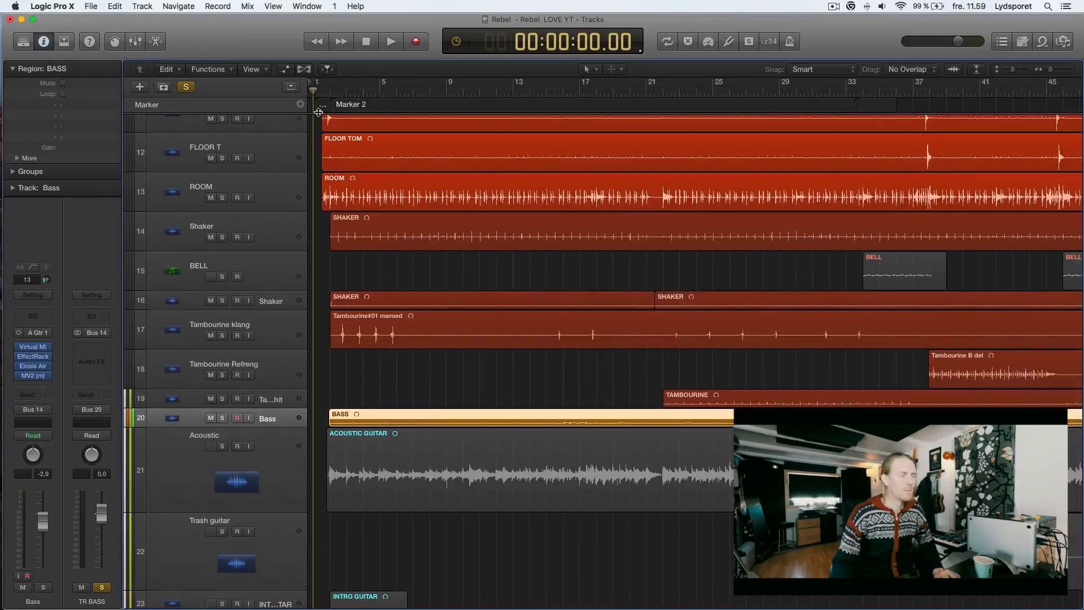
Look over the region layout of the whole song, from the drum tracks to the lead vocal
{"action": "scroll", "coordinate": [332, 151], "scroll_direction": "up", "scroll_amount": 10}
{"action": "key", "text": "super+Up"}
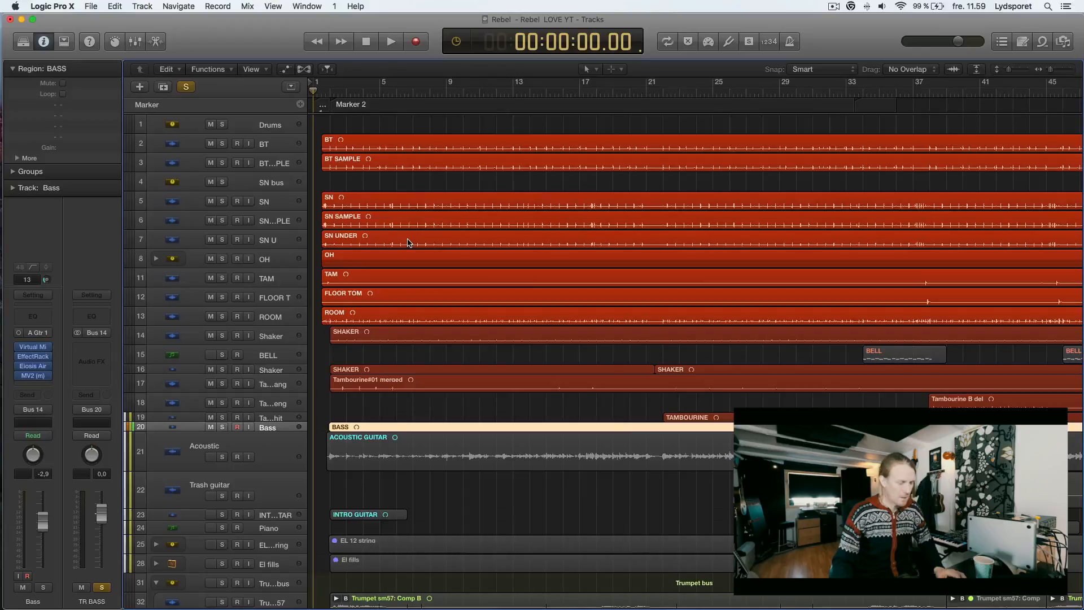
{"action": "scroll", "coordinate": [469, 239], "scroll_direction": "right", "scroll_amount": 15}
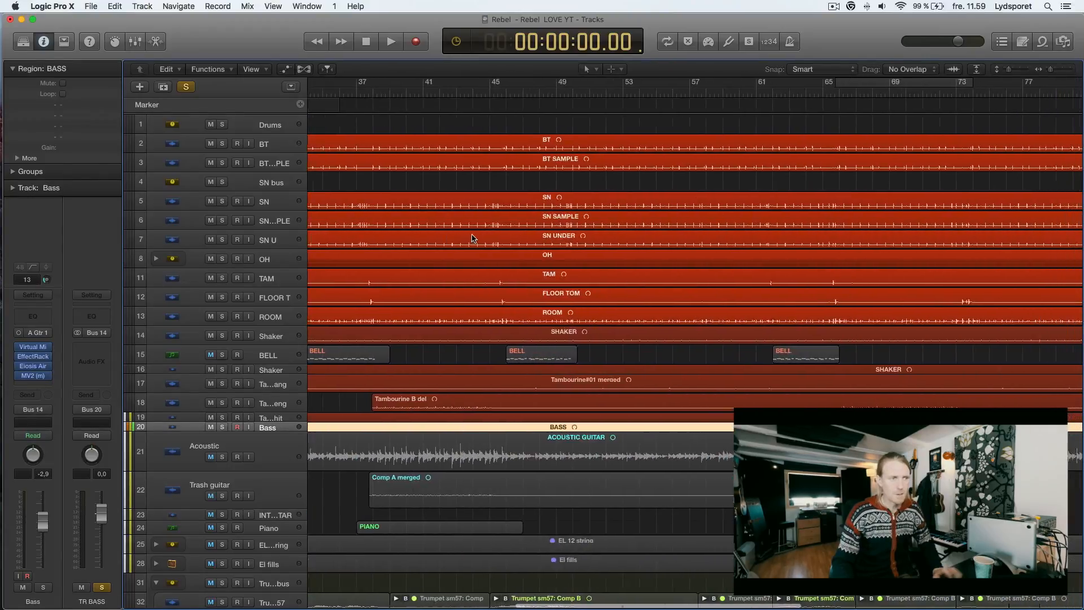
{"action": "key", "text": "z"}
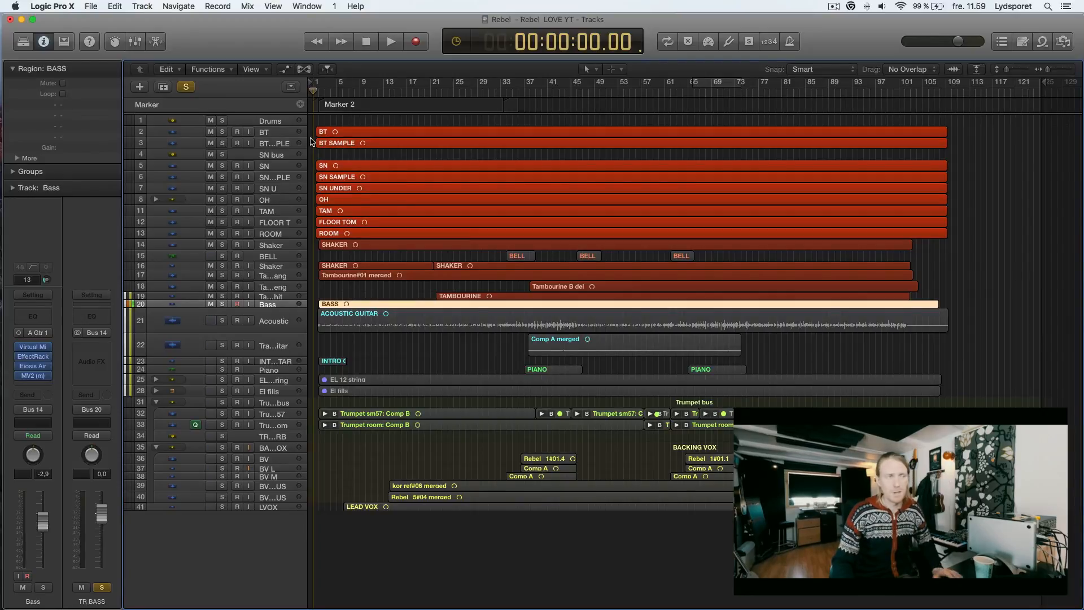
Select the LEAD VOX region, solo the LVOX track and enlarge its waveform
{"action": "scroll", "coordinate": [321, 144], "scroll_direction": "up", "scroll_amount": 10}
{"action": "scroll", "coordinate": [328, 146], "scroll_direction": "left", "scroll_amount": 3}
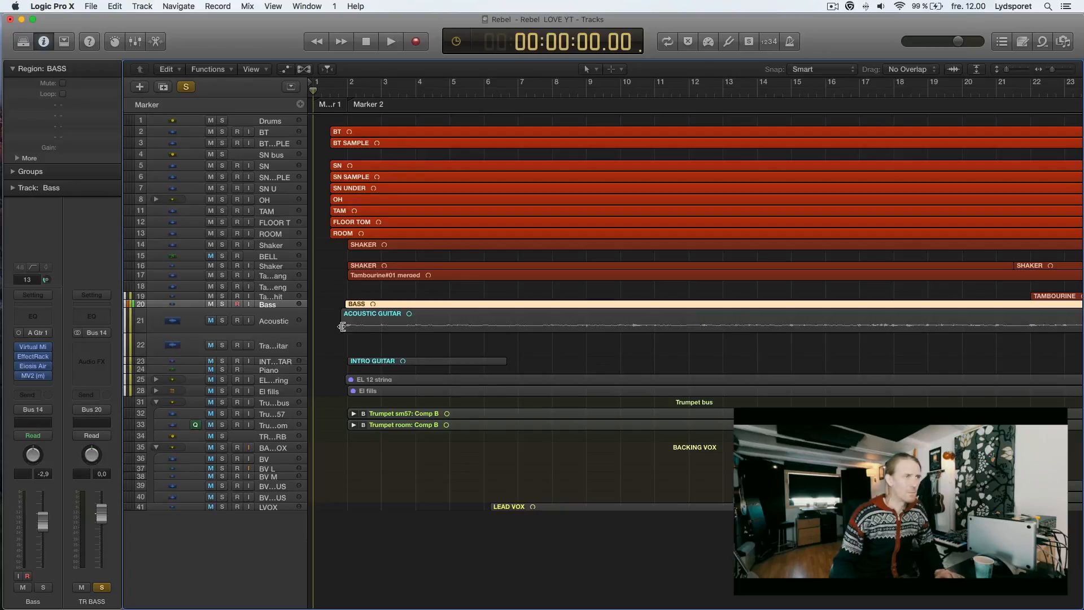
{"action": "left_click", "coordinate": [395, 434]}
{"action": "left_click", "coordinate": [285, 508]}
{"action": "key", "text": "s"}
{"action": "key", "text": "z"}
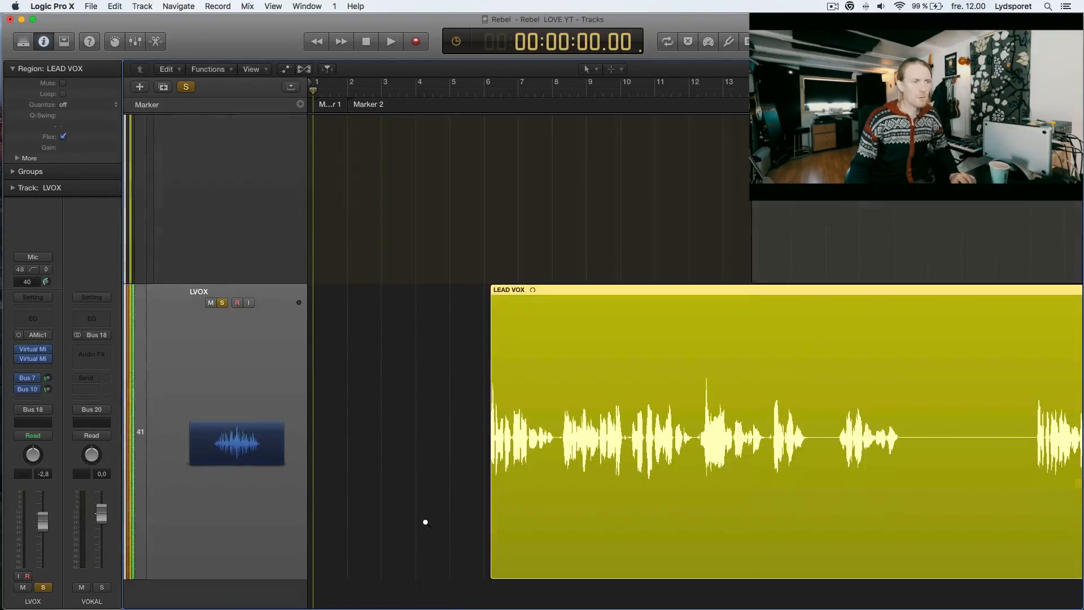
Delete the near-silent passage between two phrases early in the LEAD VOX region and add short fades at both cut edges
{"action": "scroll", "coordinate": [515, 454], "scroll_direction": "up", "scroll_amount": 10}
{"action": "scroll", "coordinate": [609, 422], "scroll_direction": "right", "scroll_amount": 9}
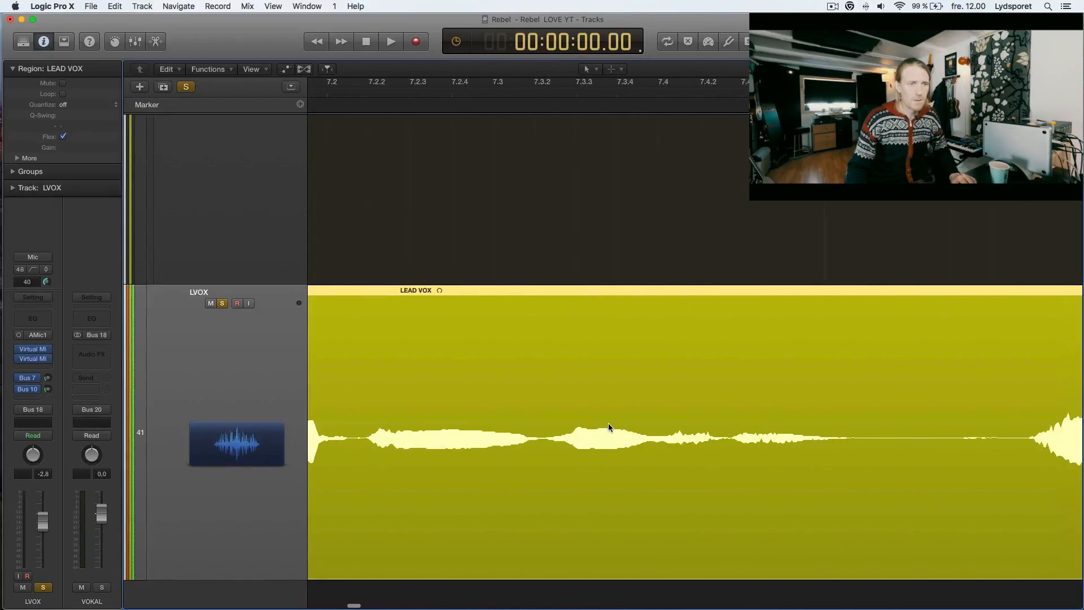
{"action": "left_click_drag", "start_coordinate": [771, 441], "coordinate": [932, 443]}
{"action": "key", "text": "Delete"}
{"action": "left_click_drag", "start_coordinate": [756, 313], "coordinate": [780, 311]}
{"action": "left_click_drag", "start_coordinate": [942, 311], "coordinate": [925, 314]}
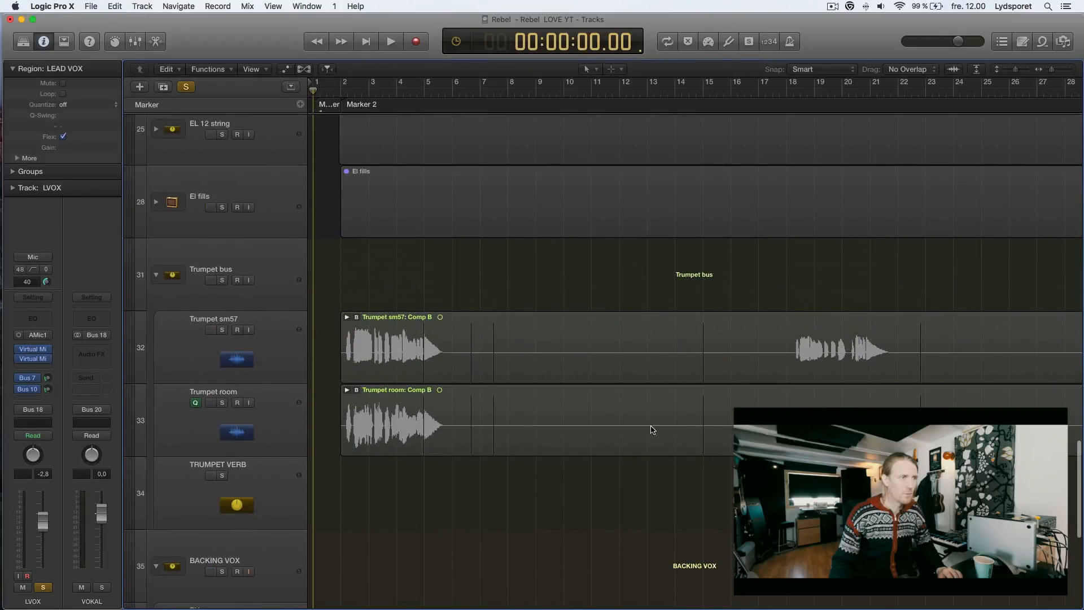
Add short fades at both ends of the INTRO GUITAR region and check the starts of the ACOUSTIC GUITAR and BASS regions
{"action": "scroll", "coordinate": [536, 312], "scroll_direction": "up", "scroll_amount": 10}
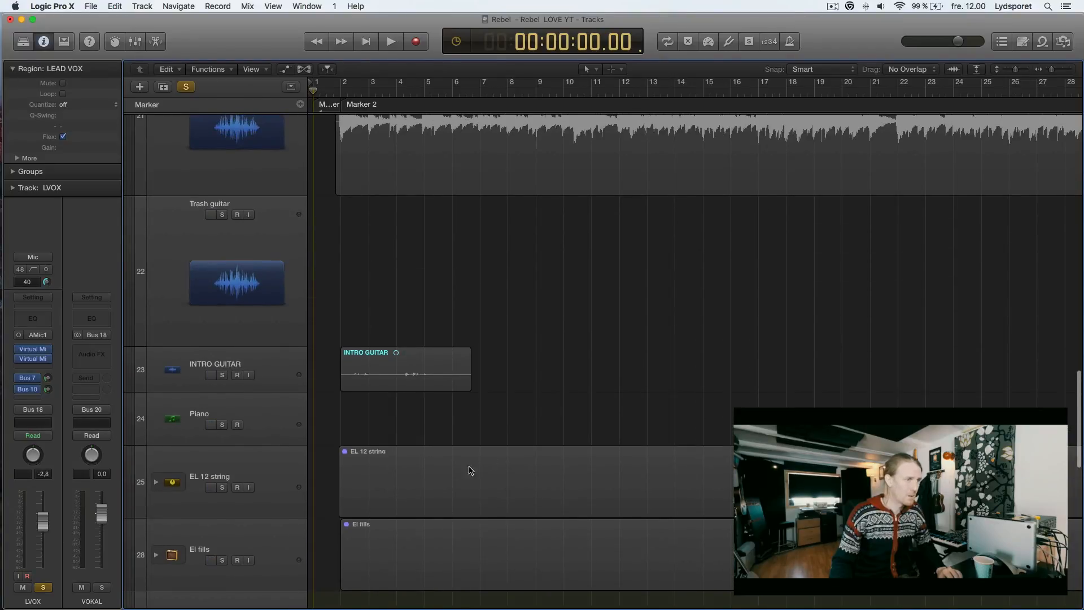
{"action": "left_click", "coordinate": [346, 356]}
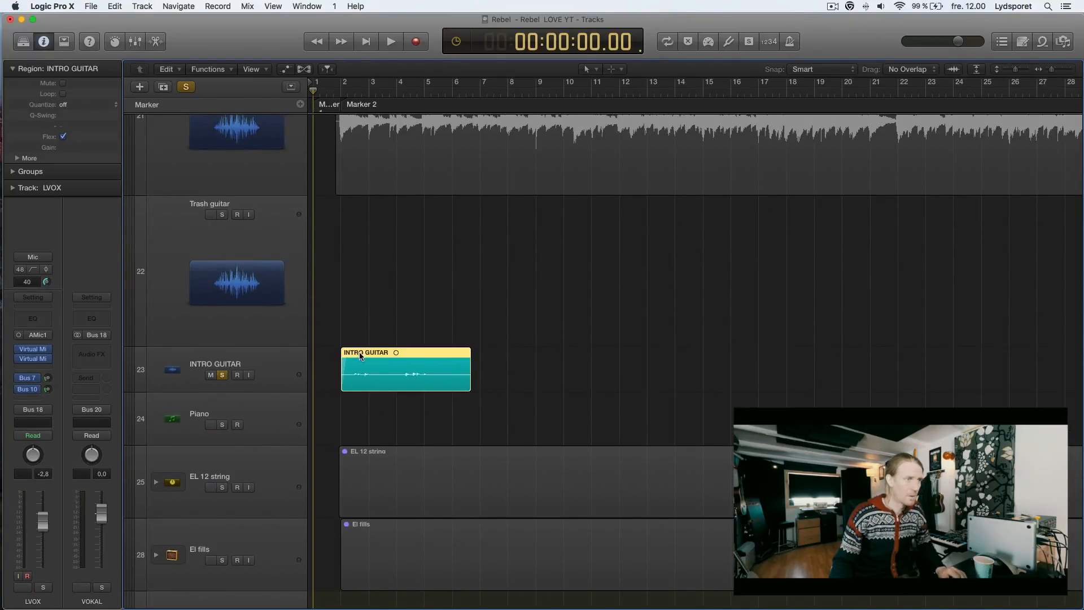
{"action": "scroll", "coordinate": [334, 200], "scroll_direction": "up", "scroll_amount": 3}
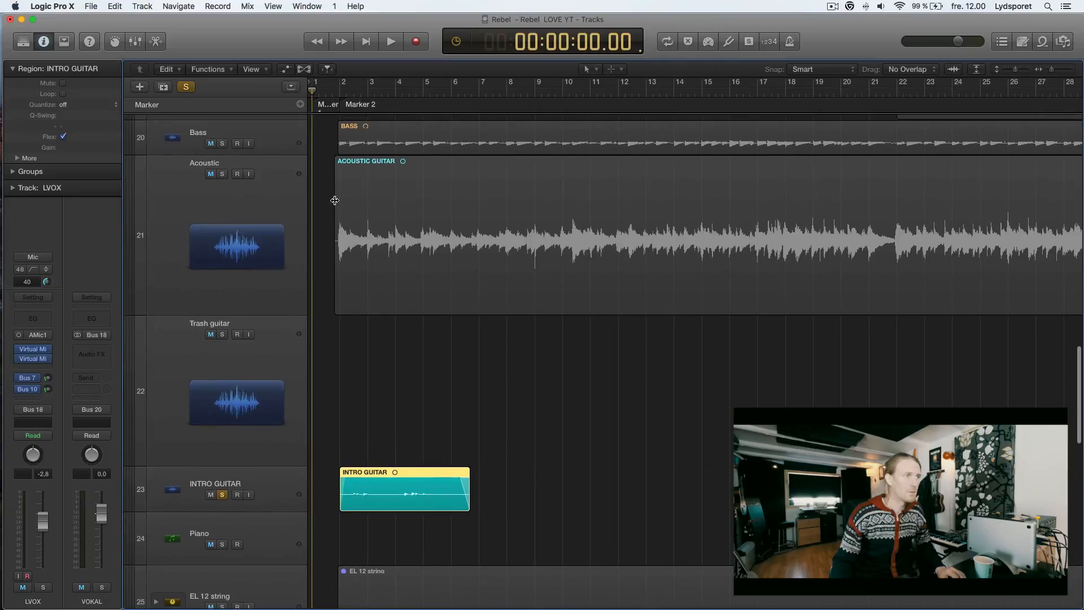
{"action": "left_click", "coordinate": [340, 184]}
{"action": "scroll", "coordinate": [344, 191], "scroll_direction": "up", "scroll_amount": 2}
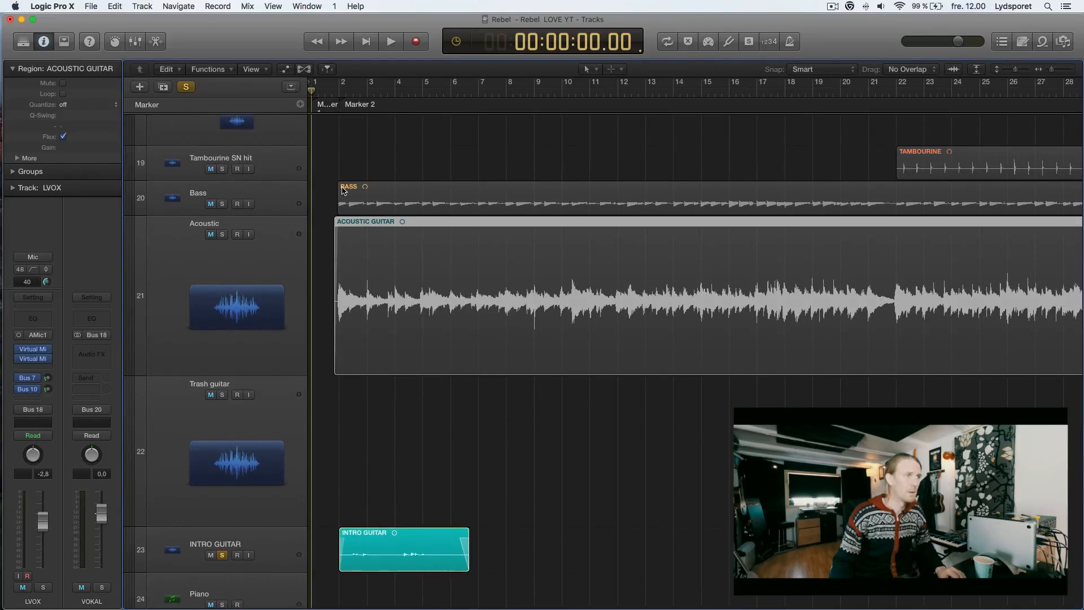
{"action": "left_click", "coordinate": [342, 190]}
{"action": "key", "text": "z"}
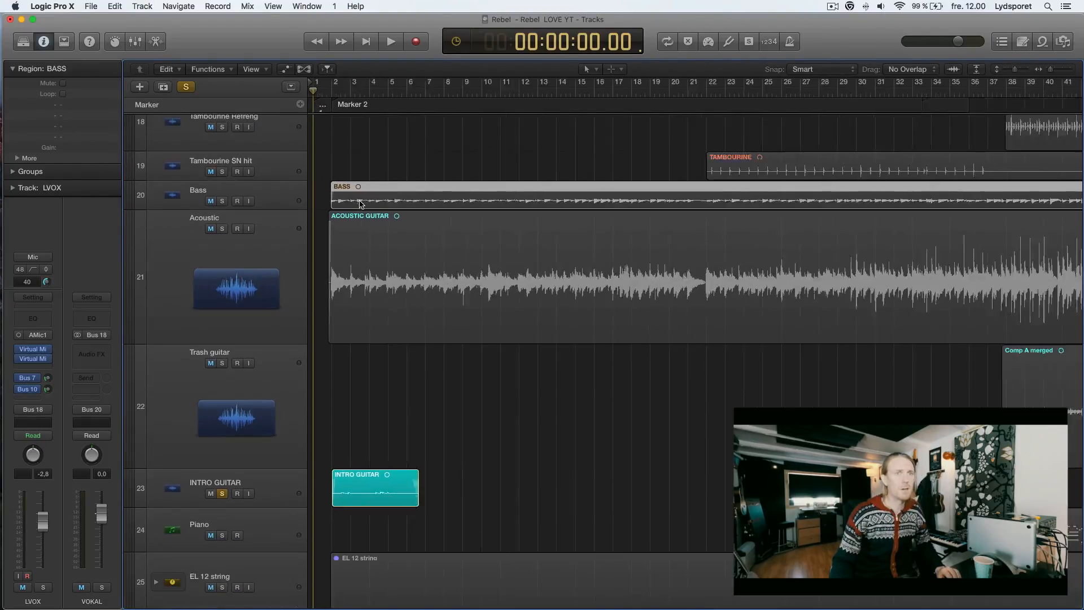
Place the playhead near bar 104 and examine where the regions end on the drum, percussion, bass and guitar tracks
{"action": "left_click_drag", "start_coordinate": [919, 92], "coordinate": [938, 93]}
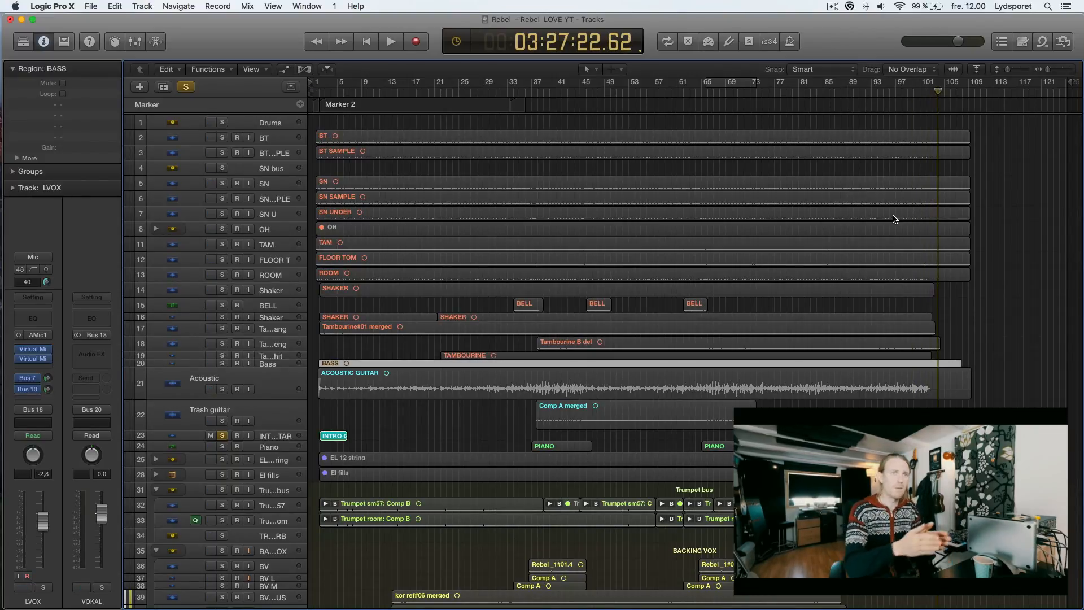
{"action": "key", "text": "z"}
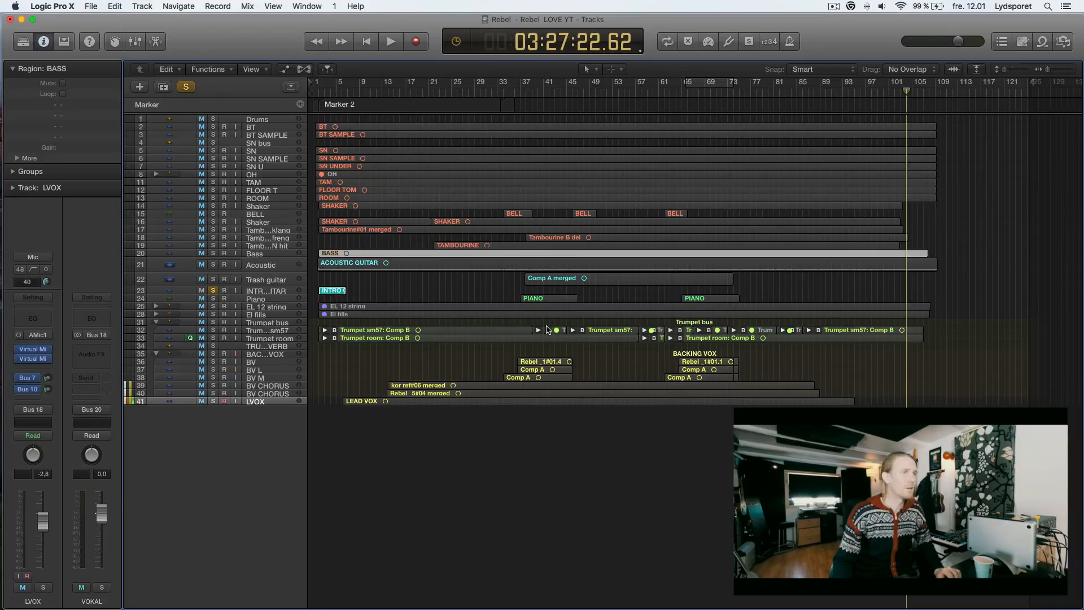
{"action": "key", "text": "z"}
{"action": "scroll", "coordinate": [548, 329], "scroll_direction": "up", "scroll_amount": 5}
{"action": "scroll", "coordinate": [483, 232], "scroll_direction": "up", "scroll_amount": 4}
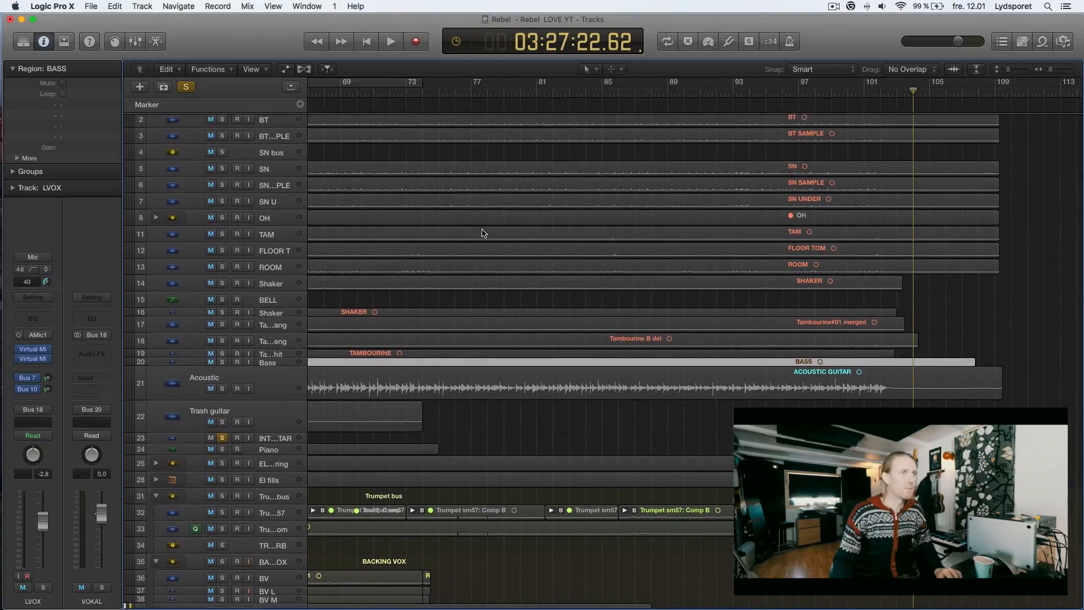
{"action": "scroll", "coordinate": [475, 136], "scroll_direction": "down", "scroll_amount": 2}
{"action": "scroll", "coordinate": [475, 137], "scroll_direction": "up", "scroll_amount": 5}
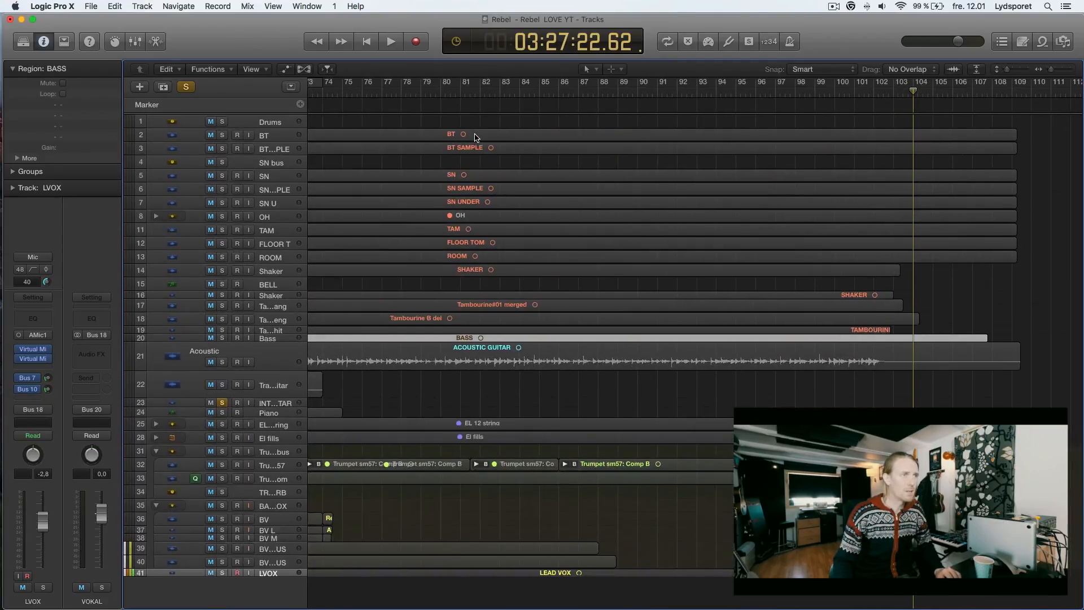
{"action": "scroll", "coordinate": [475, 146], "scroll_direction": "up", "scroll_amount": 5}
{"action": "scroll", "coordinate": [475, 146], "scroll_direction": "up", "scroll_amount": 3}
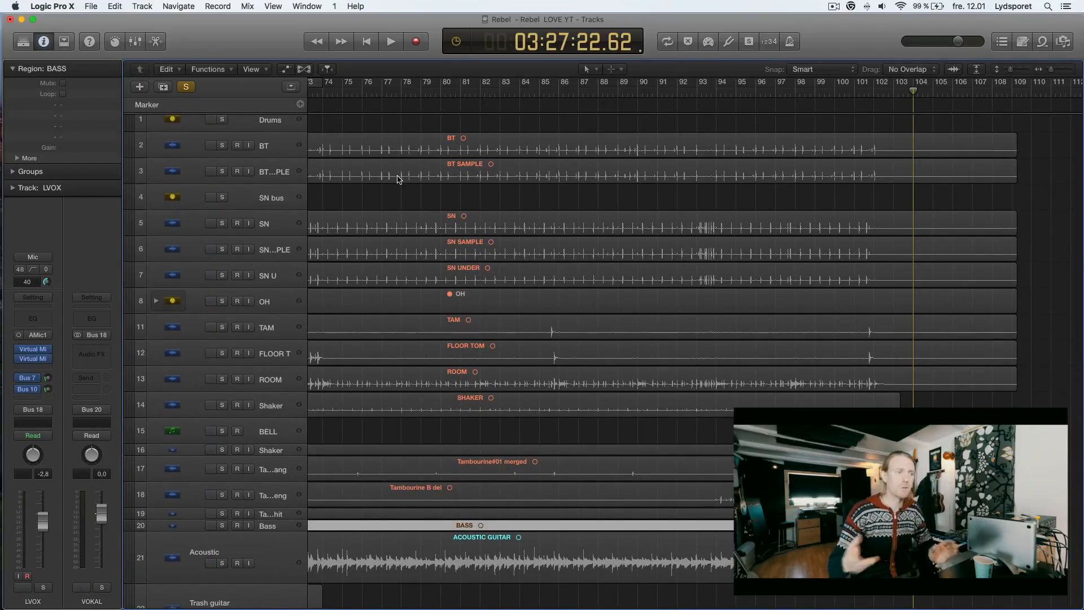
{"action": "scroll", "coordinate": [410, 183], "scroll_direction": "down", "scroll_amount": 1}
{"action": "key", "text": "z"}
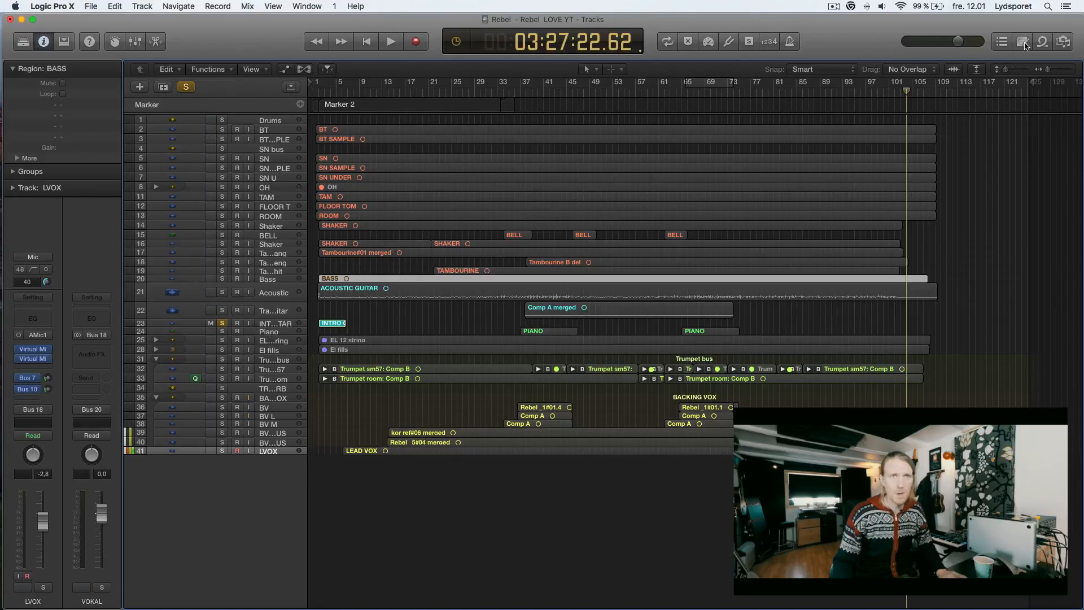
Select all unused audio files and regions in the project's audio list, delete them, and review the remaining files
{"action": "left_click", "coordinate": [1061, 43]}
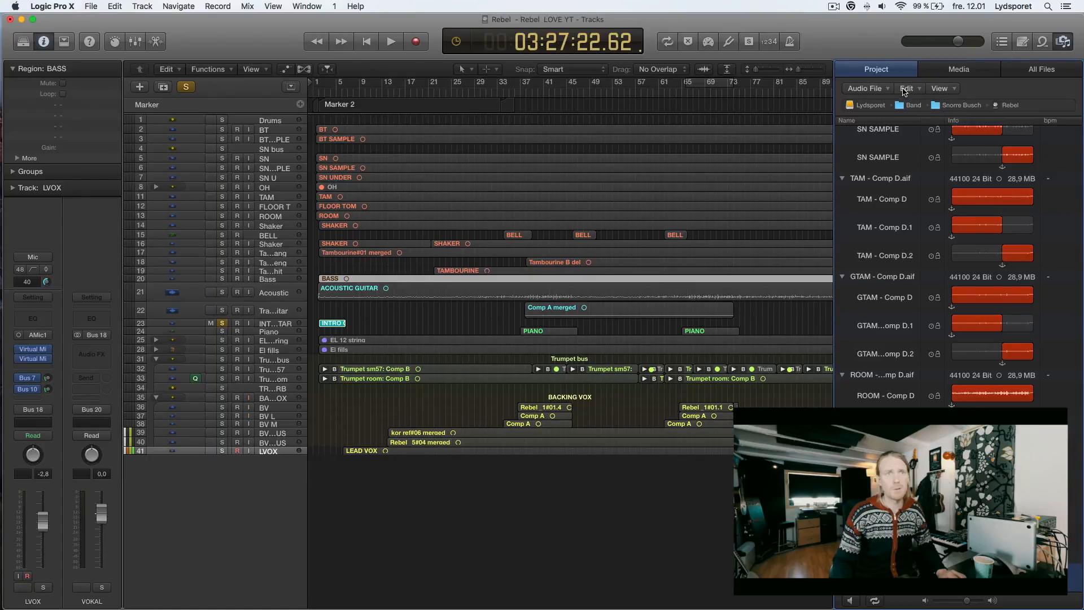
{"action": "left_click", "coordinate": [905, 90]}
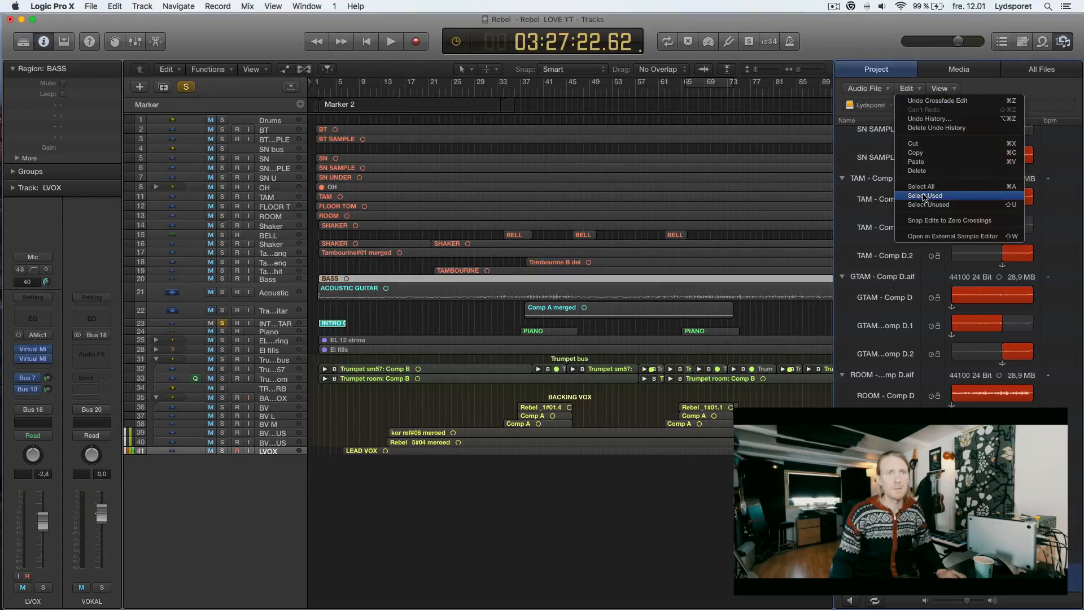
{"action": "left_click", "coordinate": [951, 206]}
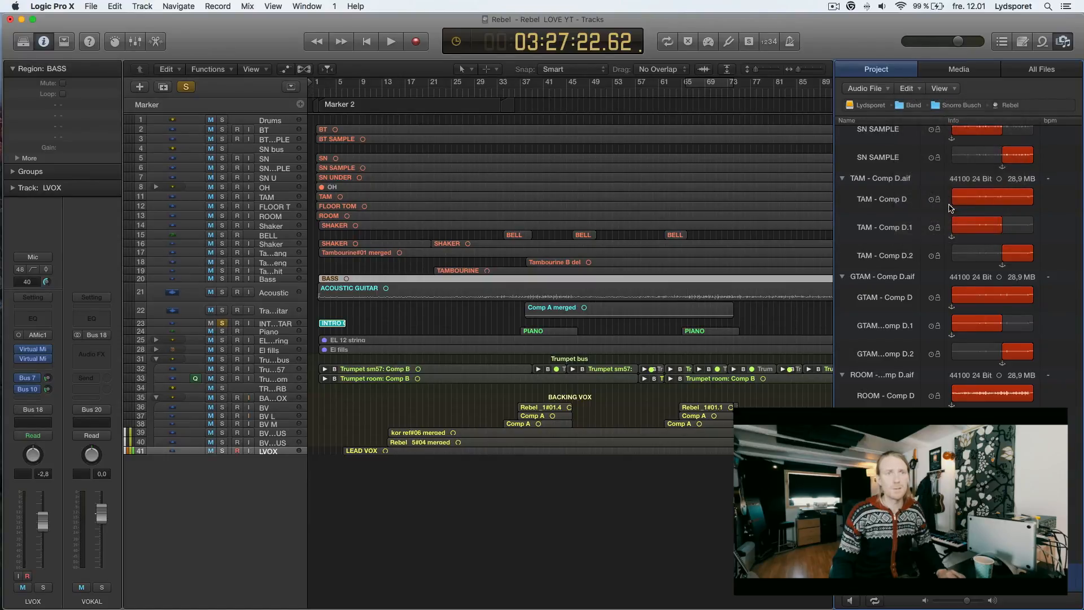
{"action": "scroll", "coordinate": [956, 287], "scroll_direction": "down", "scroll_amount": 15}
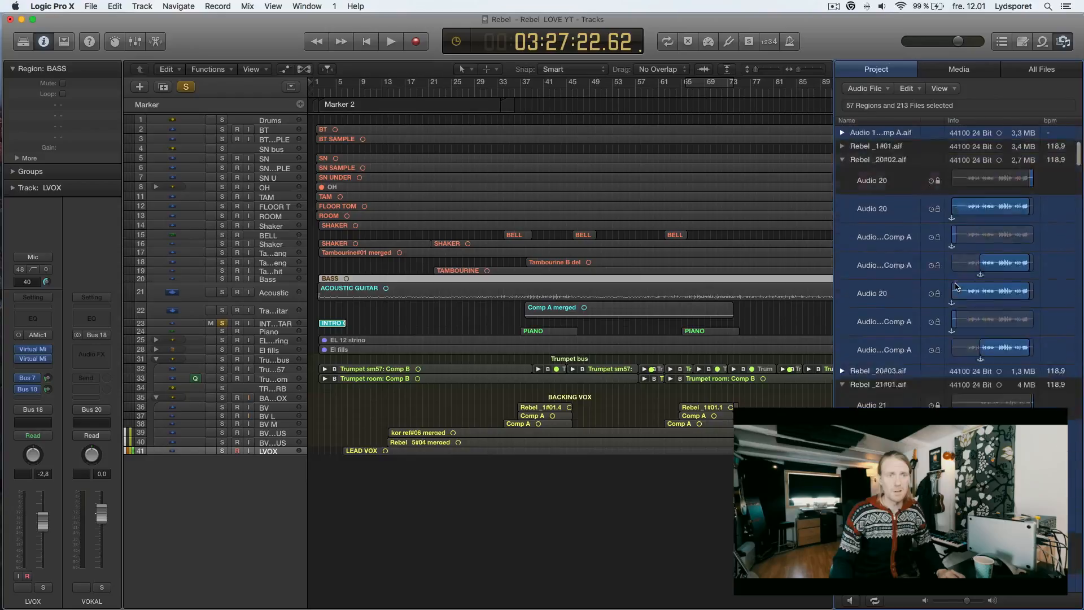
{"action": "scroll", "coordinate": [956, 287], "scroll_direction": "down", "scroll_amount": 20}
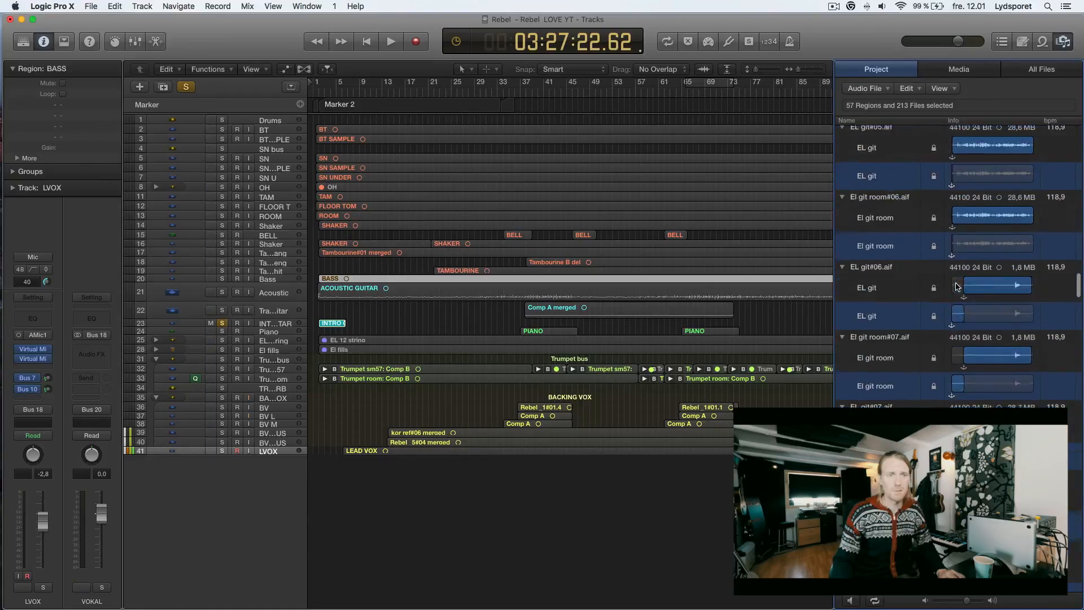
{"action": "scroll", "coordinate": [956, 287], "scroll_direction": "up", "scroll_amount": 20}
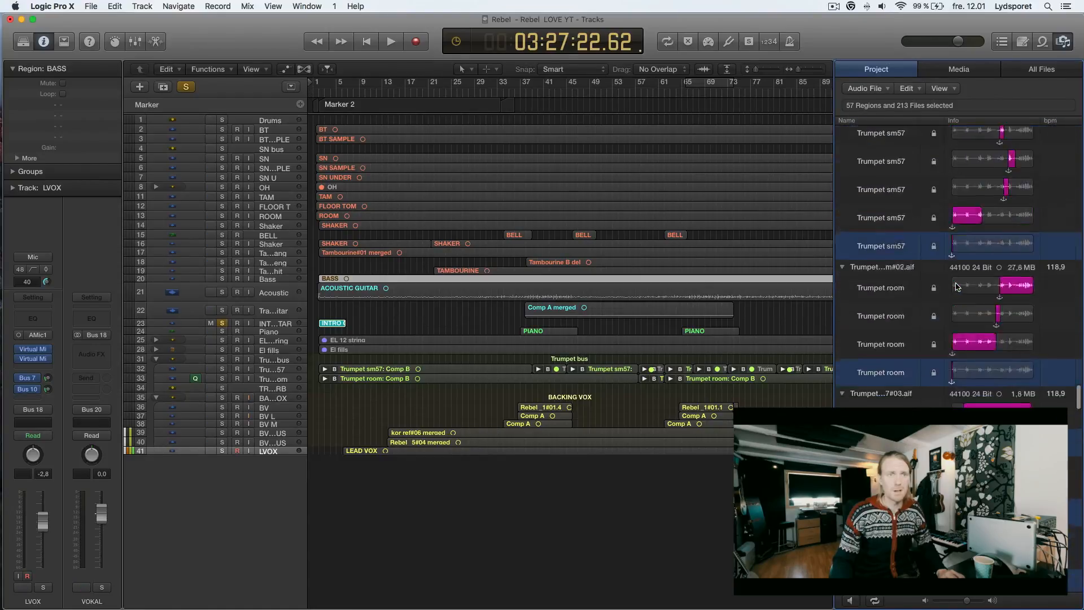
{"action": "scroll", "coordinate": [956, 287], "scroll_direction": "up", "scroll_amount": 10}
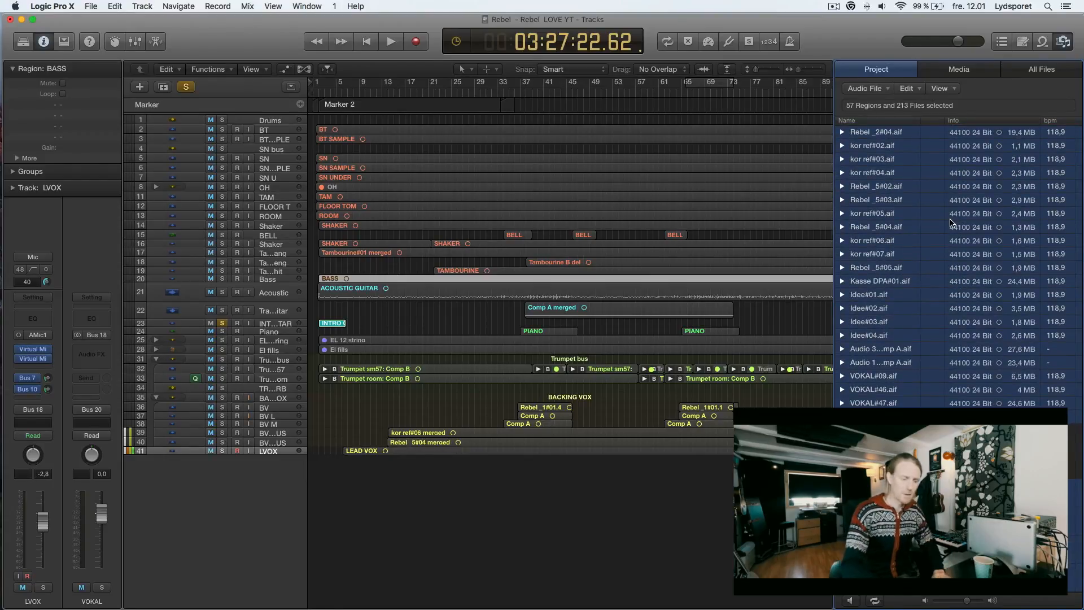
{"action": "key", "text": "Delete"}
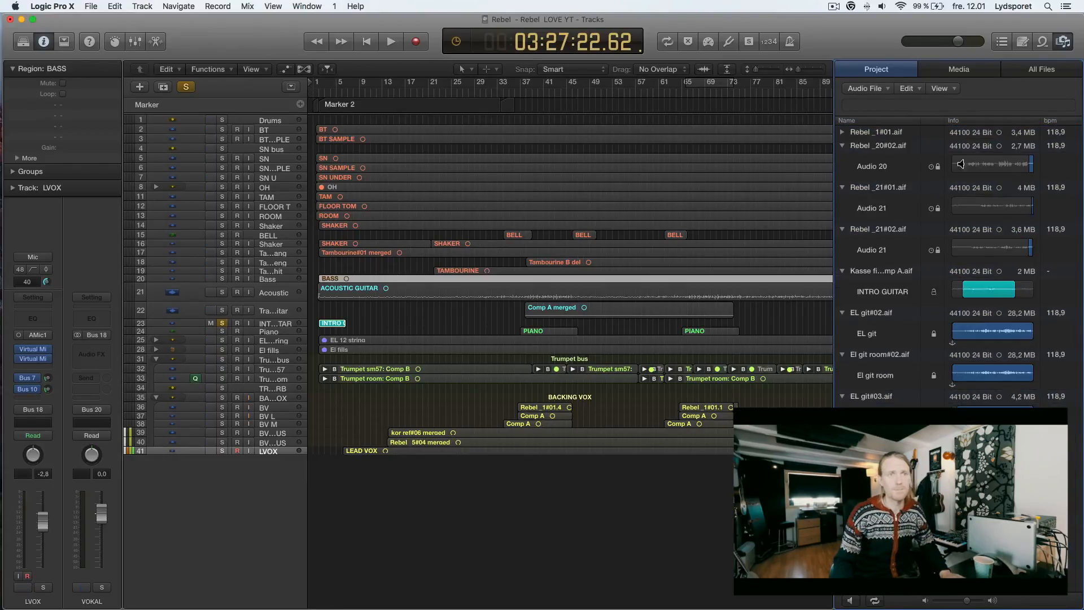
{"action": "scroll", "coordinate": [951, 193], "scroll_direction": "down", "scroll_amount": 15}
{"action": "scroll", "coordinate": [951, 194], "scroll_direction": "up", "scroll_amount": 15}
{"action": "scroll", "coordinate": [951, 194], "scroll_direction": "up", "scroll_amount": 5}
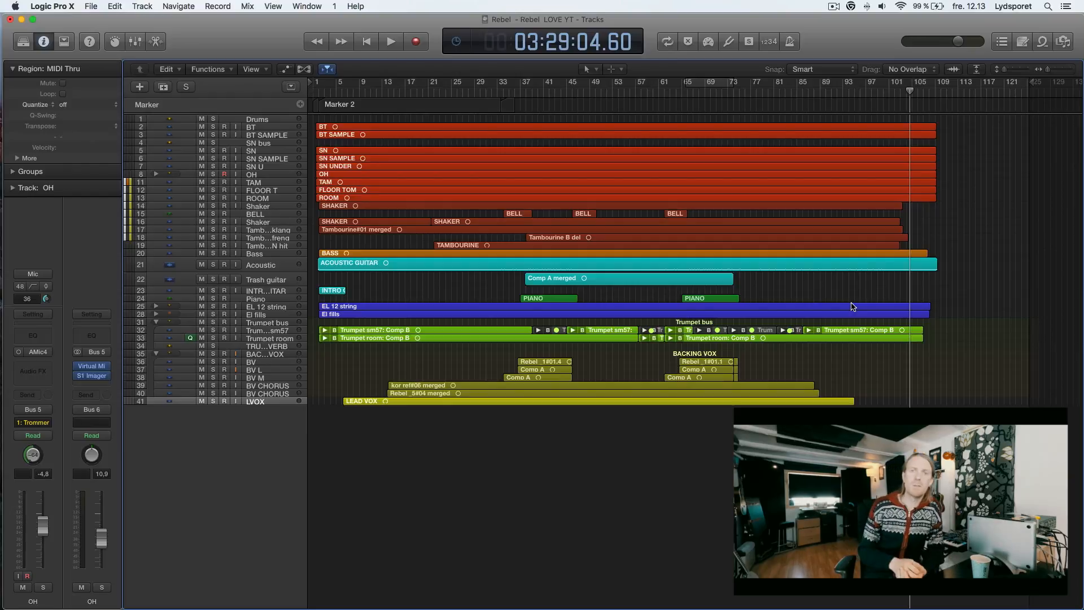